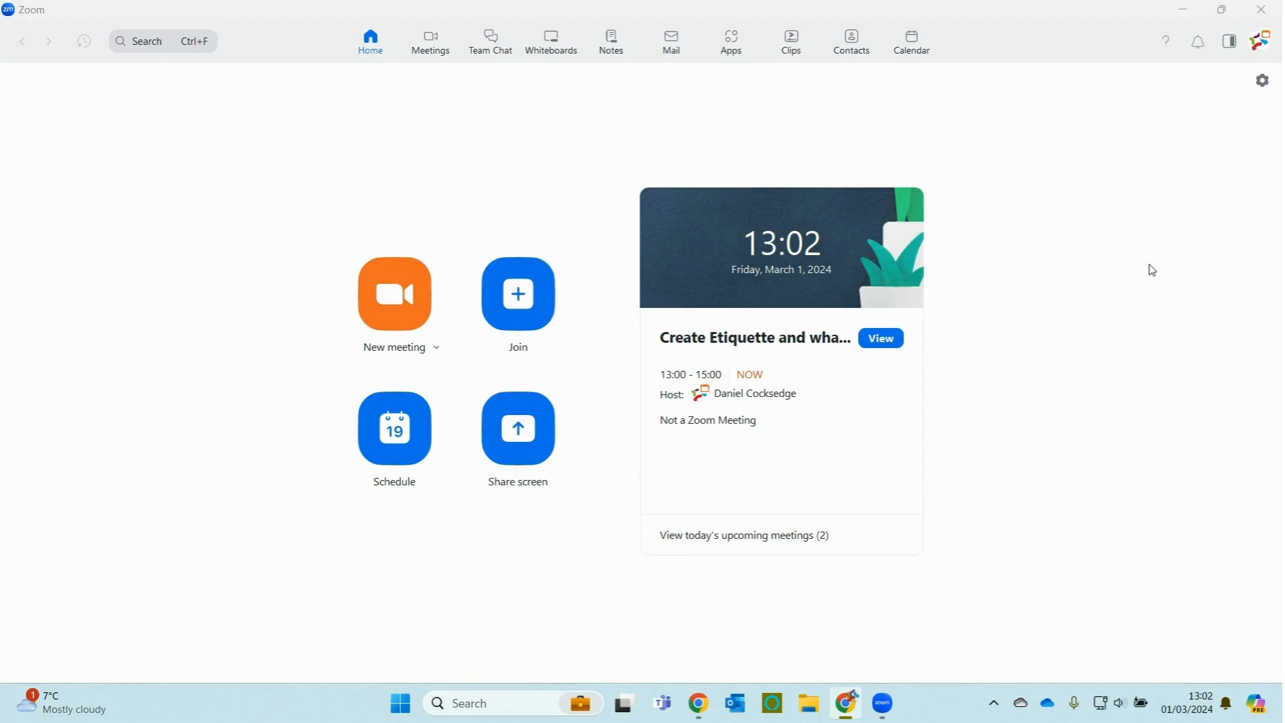
Step: Bring Zoom to the front and show the Meetings tab's upcoming meetings list
{"action": "left_click", "coordinate": [380, 45]}
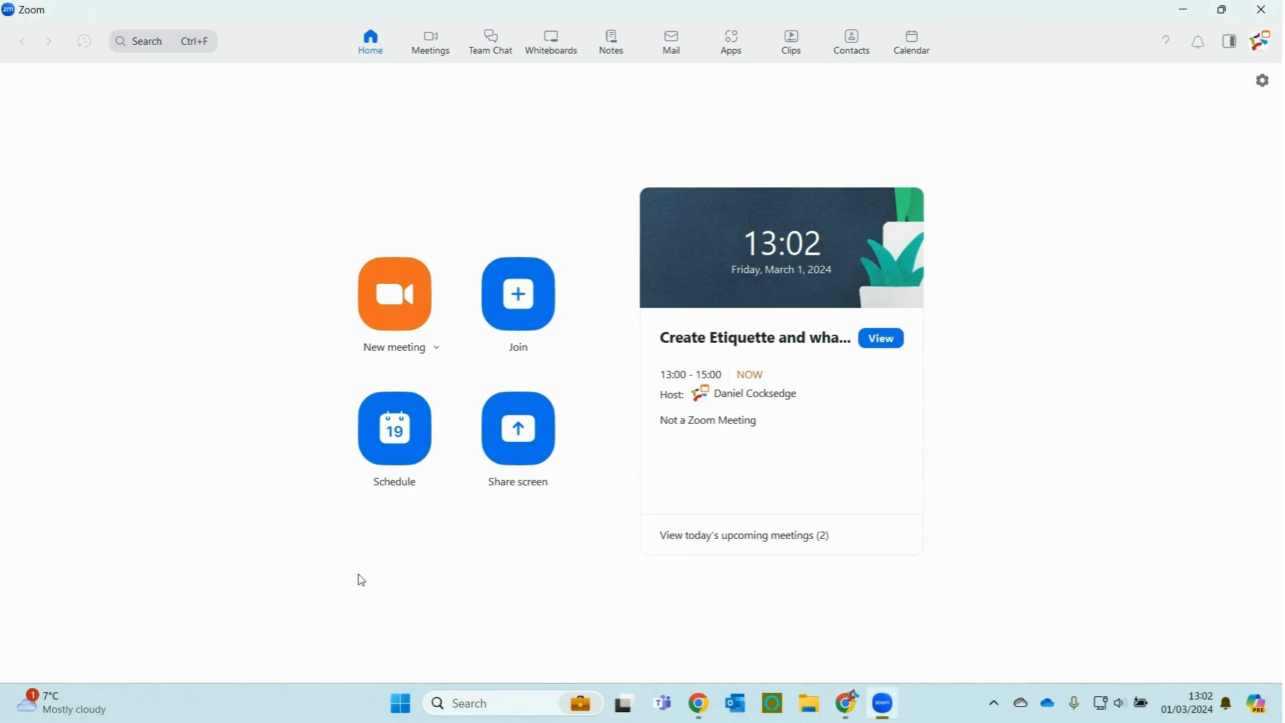
{"action": "left_click", "coordinate": [432, 47]}
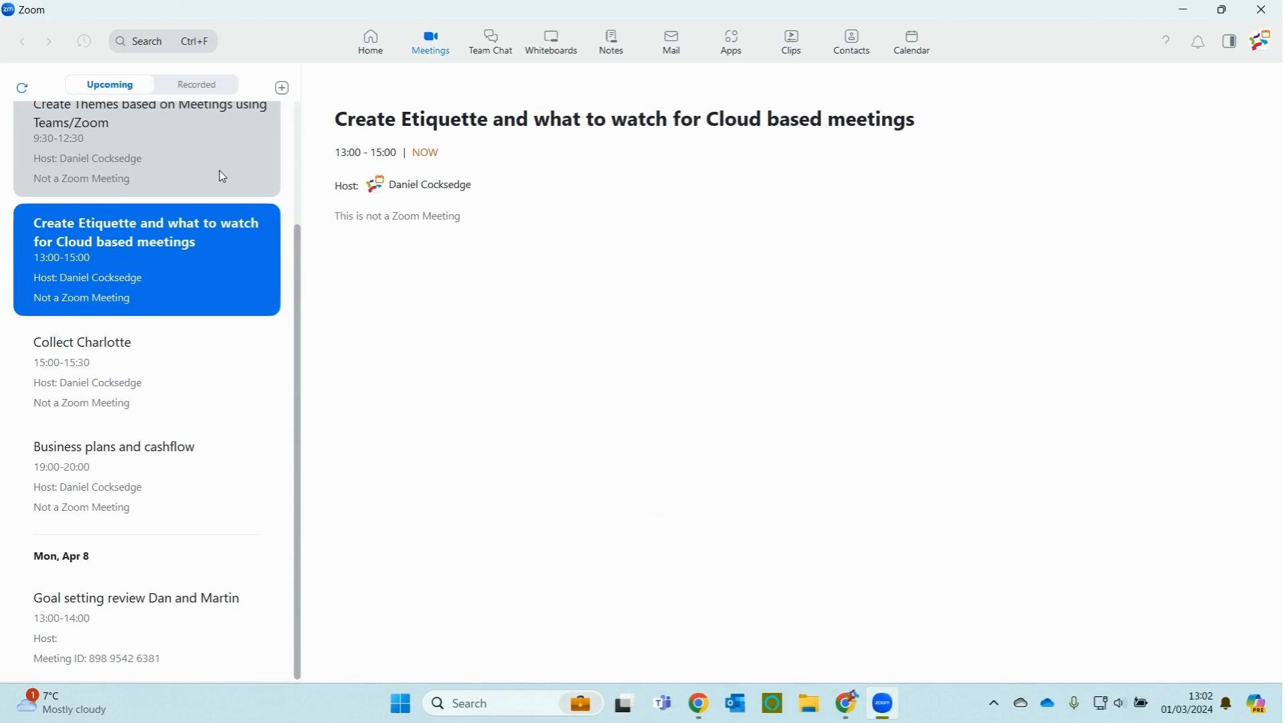
Step: Visit Team Chat and Whiteboards, ending on the Notes page's empty All Notes list
{"action": "left_click", "coordinate": [482, 52]}
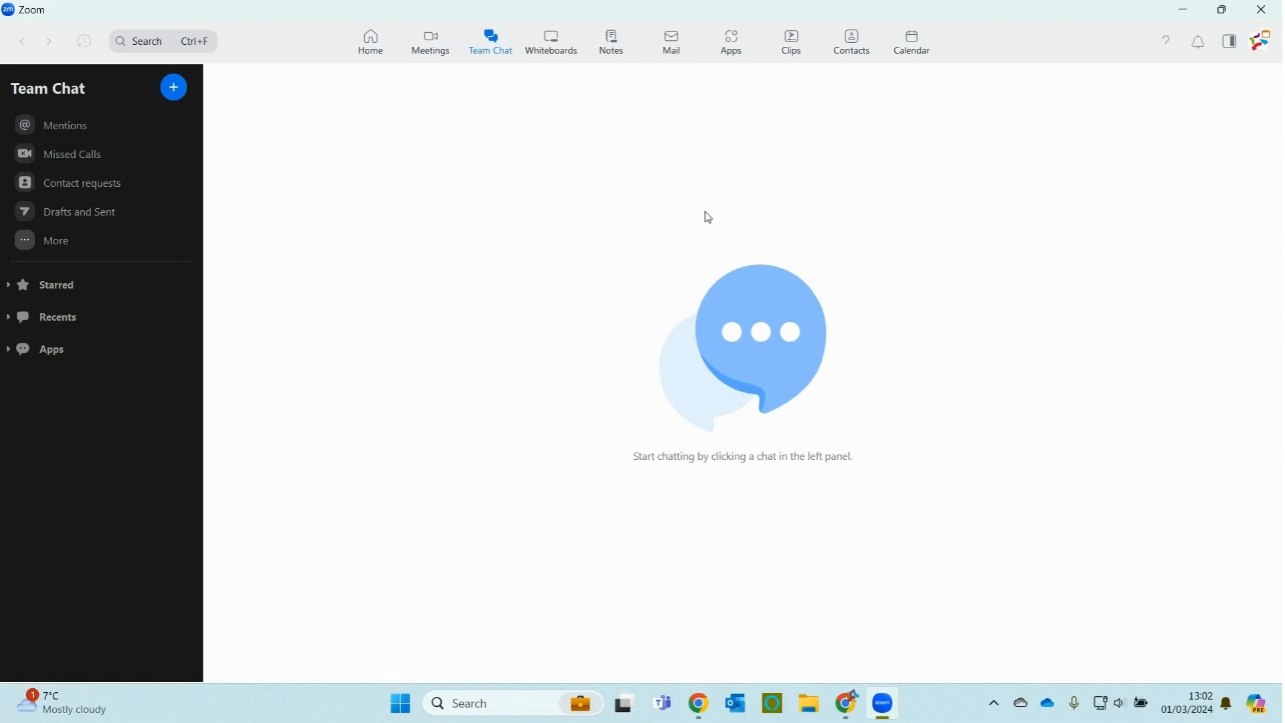
{"action": "left_click", "coordinate": [553, 45]}
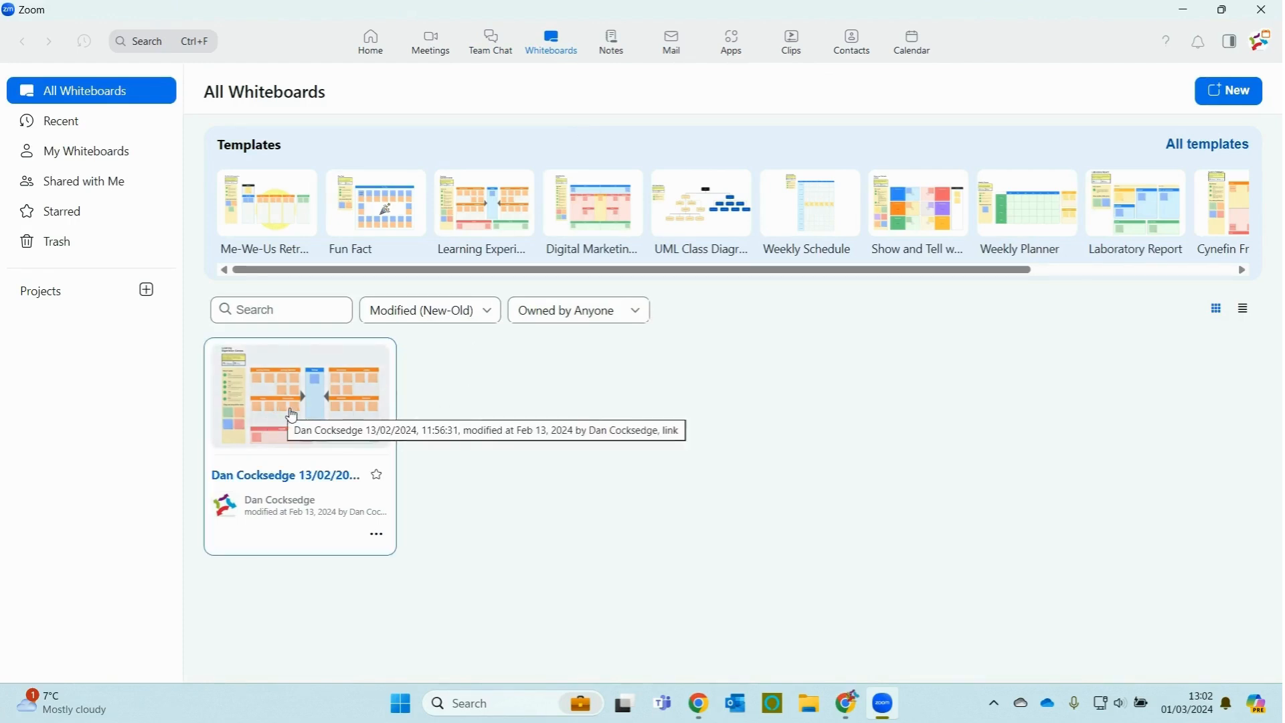
{"action": "left_click", "coordinate": [604, 42]}
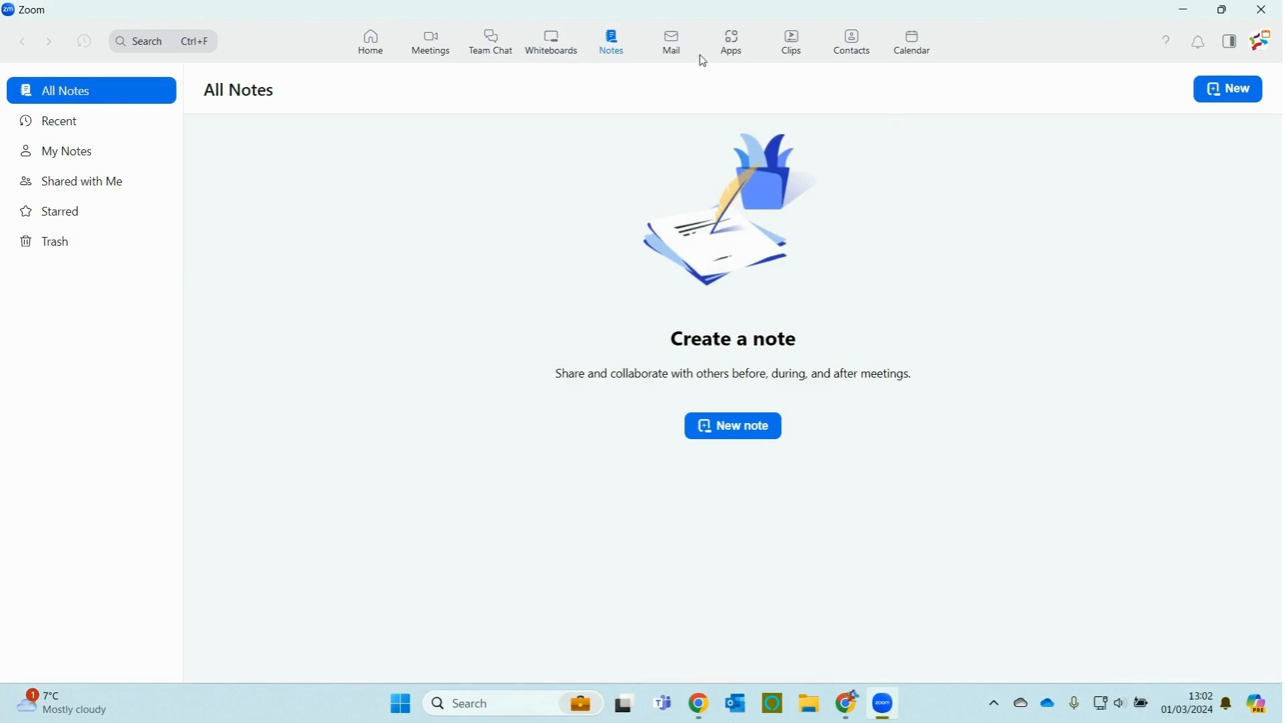
Step: Move on from Notes to the Zoom Mail area
{"action": "left_click", "coordinate": [676, 41]}
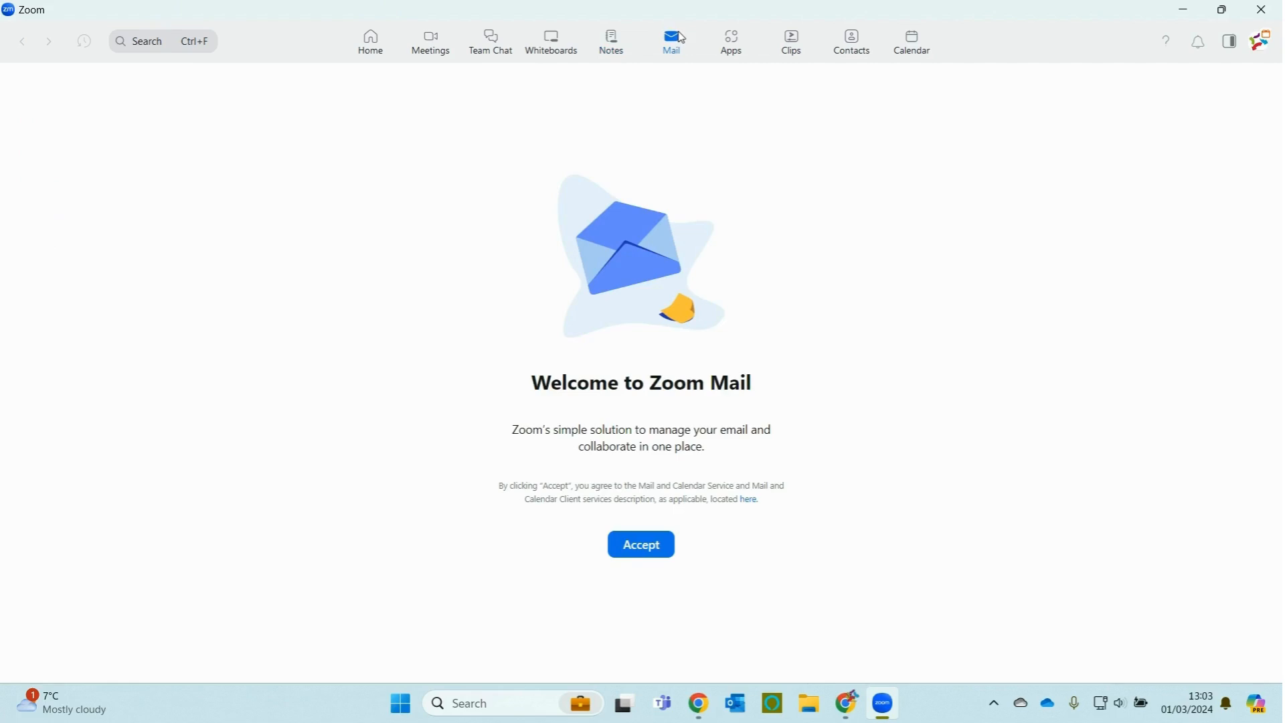
Step: Visit Apps, Clips and Contacts in turn, ending on the Zoom Calendar welcome page
{"action": "left_click", "coordinate": [729, 42]}
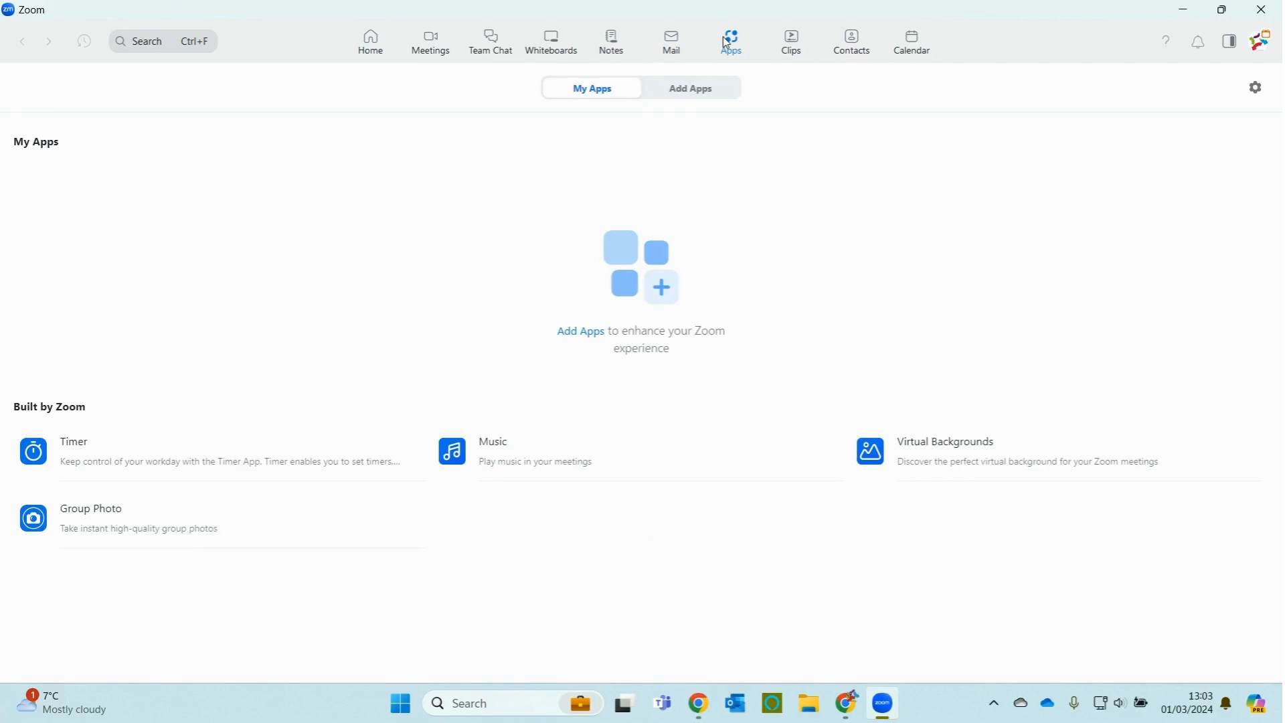
{"action": "left_click", "coordinate": [784, 51]}
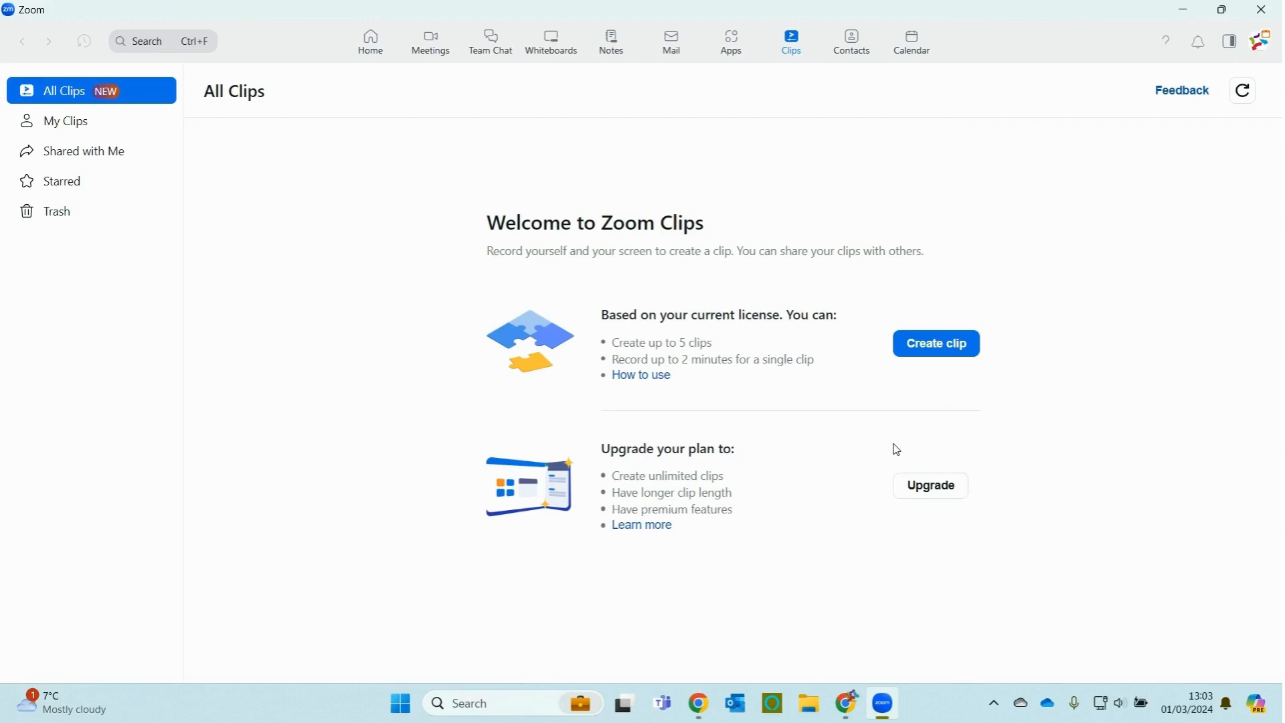
{"action": "left_click", "coordinate": [847, 40]}
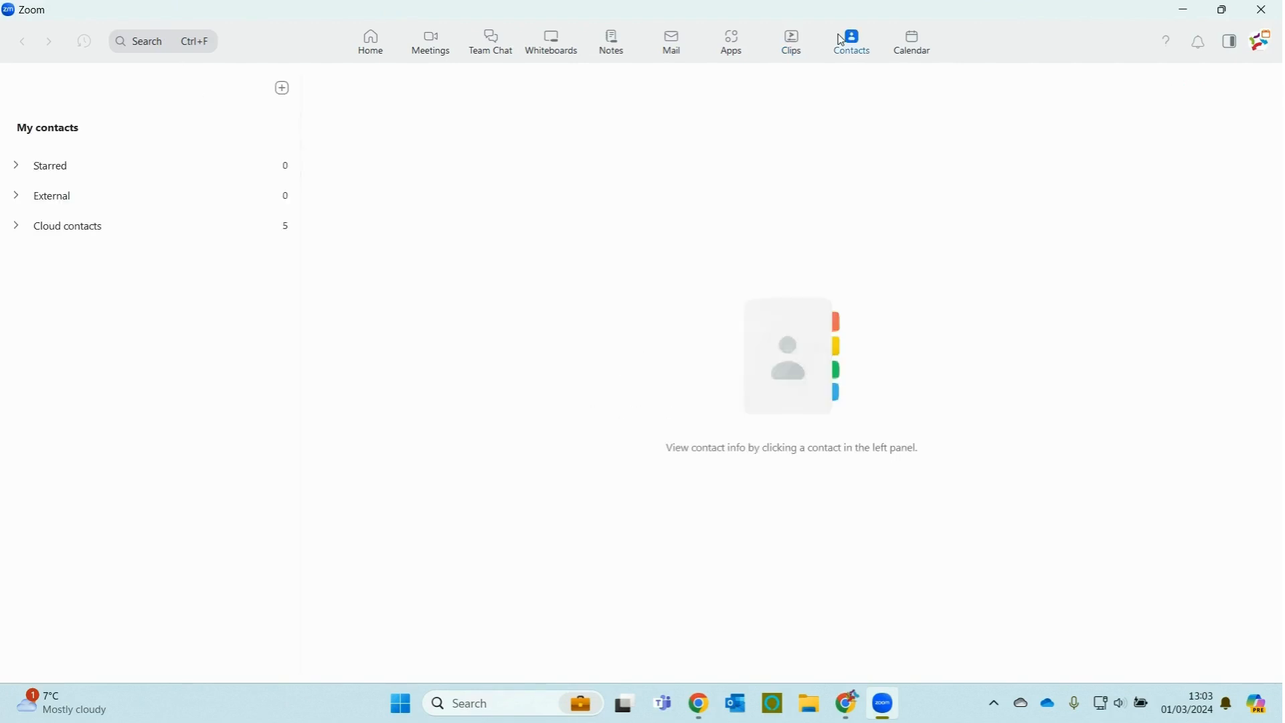
{"action": "left_click", "coordinate": [916, 52]}
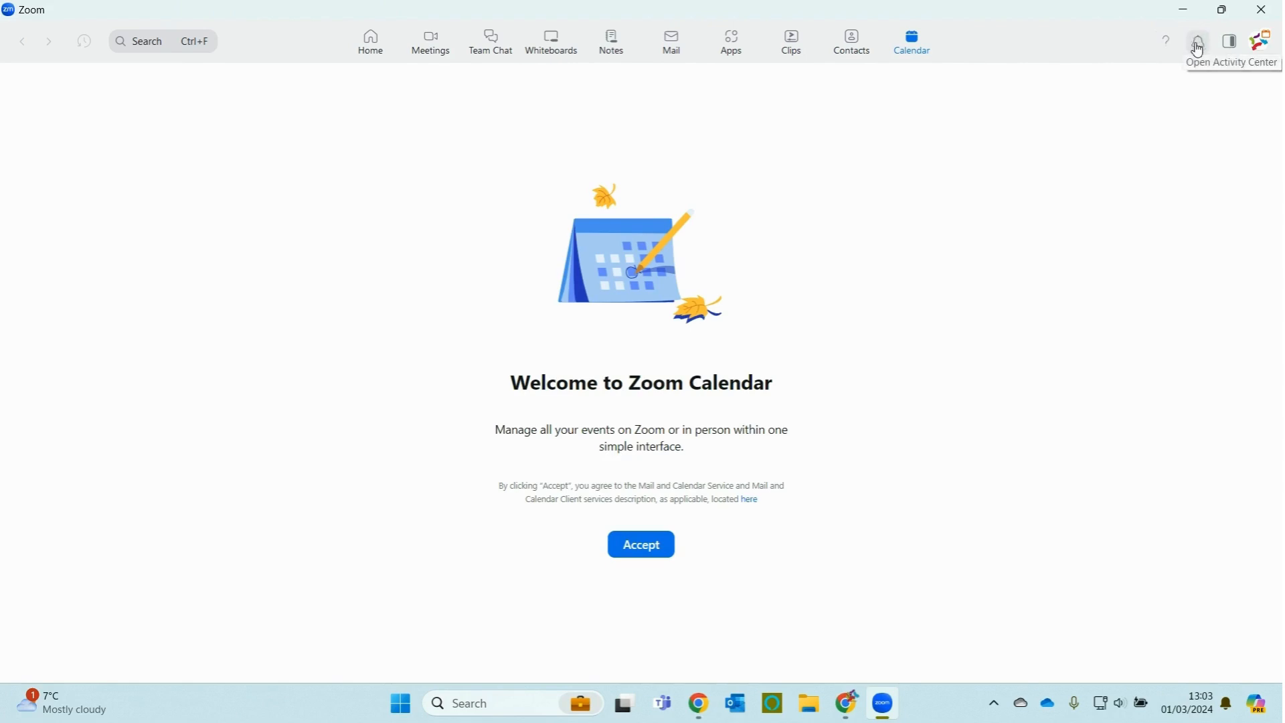
Step: Show and hide today's events panel, then browse the profile and status menu
{"action": "left_click", "coordinate": [1230, 51]}
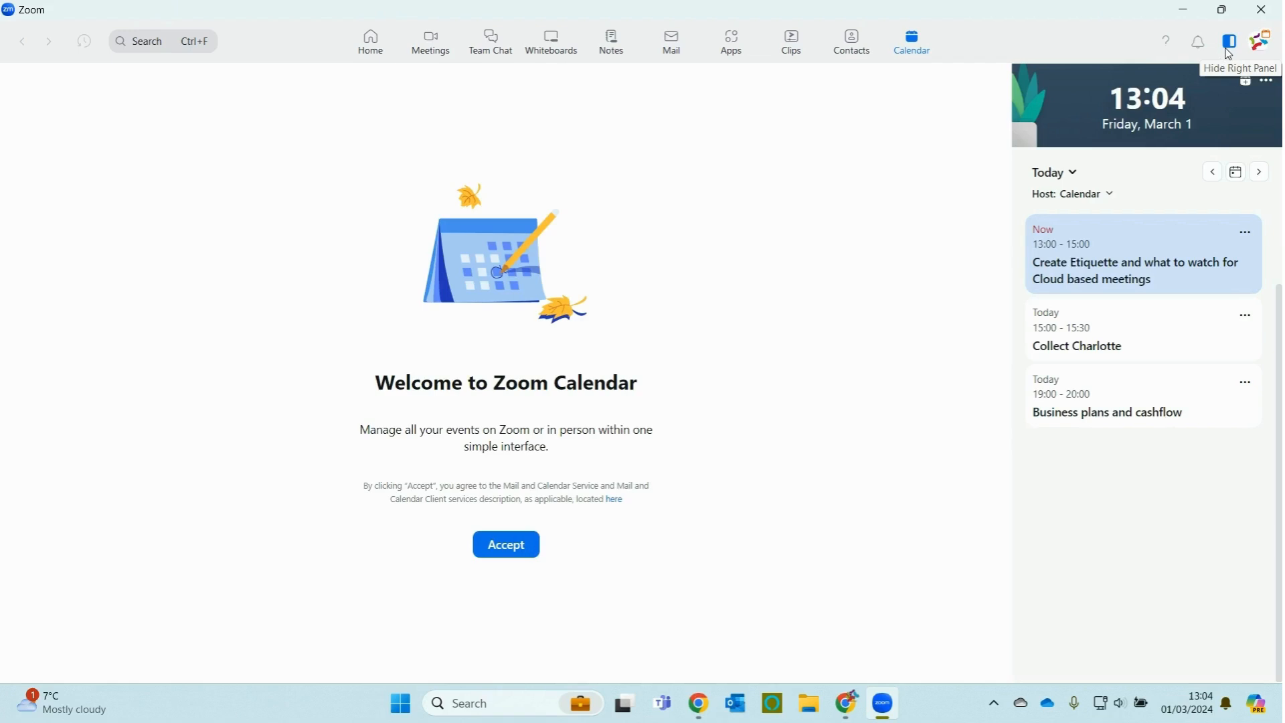
{"action": "left_click", "coordinate": [1231, 53]}
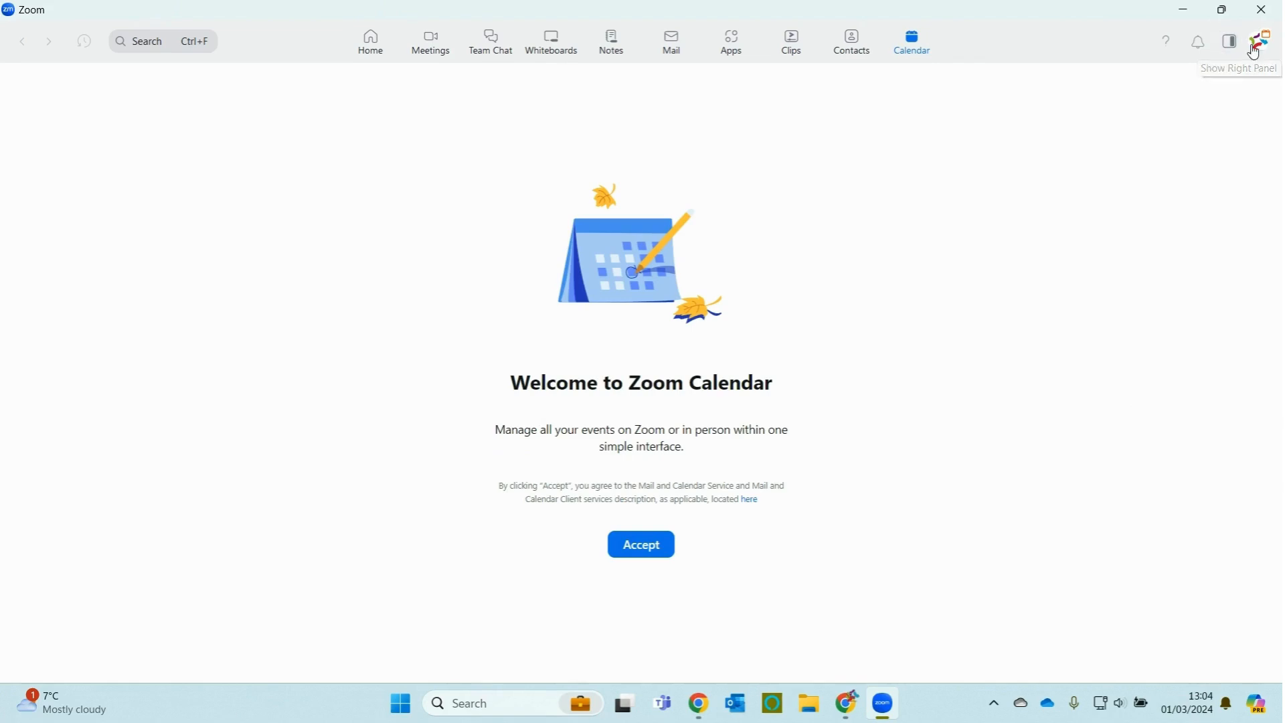
{"action": "left_click", "coordinate": [1260, 54]}
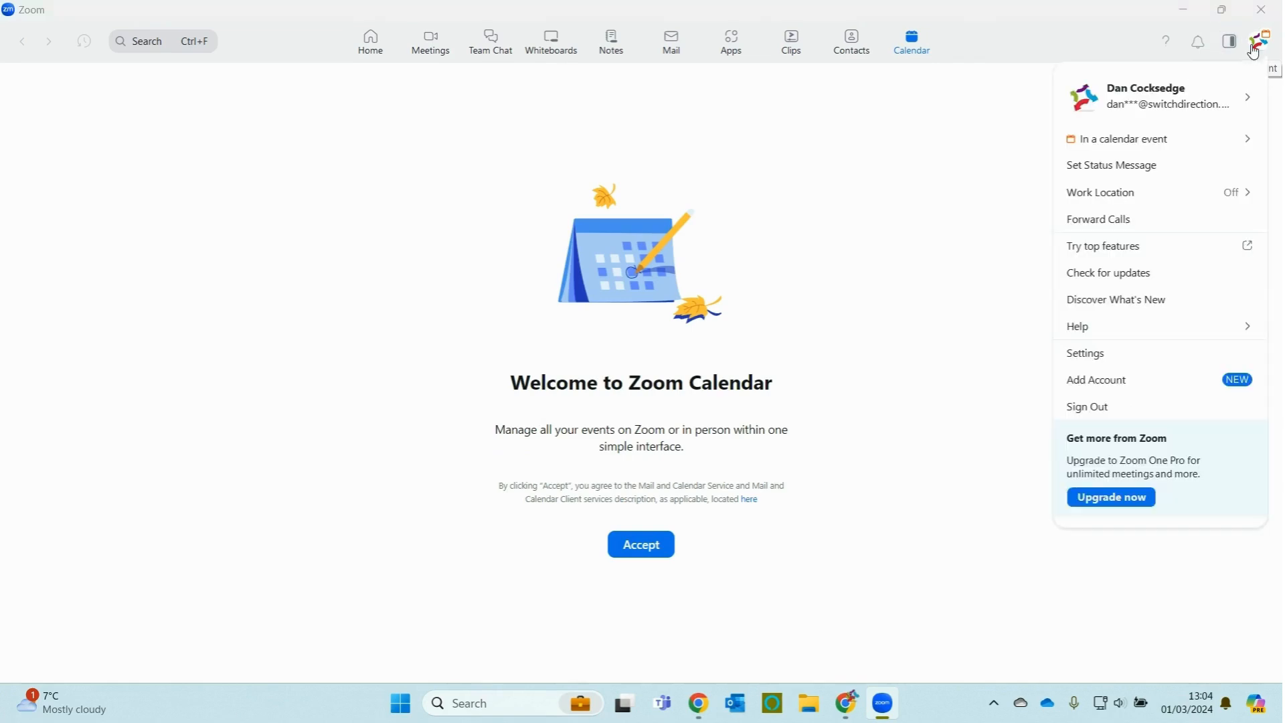
{"action": "mouse_move", "coordinate": [1163, 144]}
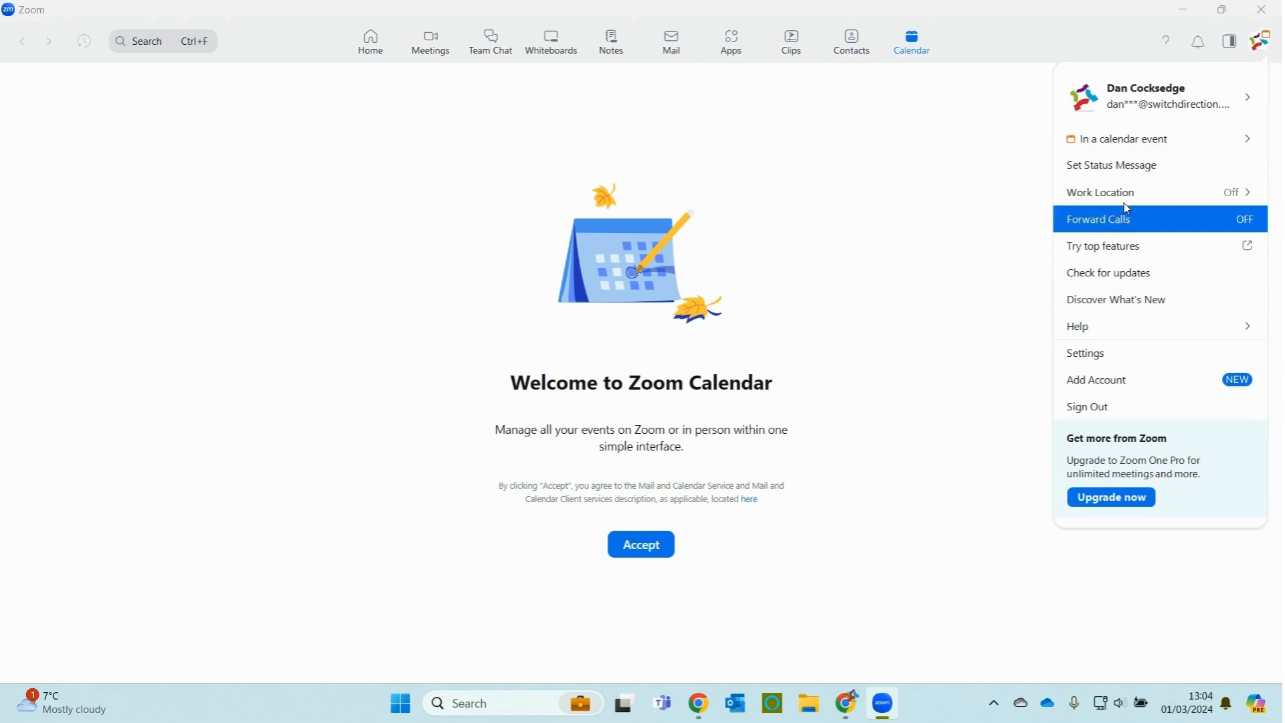
{"action": "mouse_move", "coordinate": [1121, 192]}
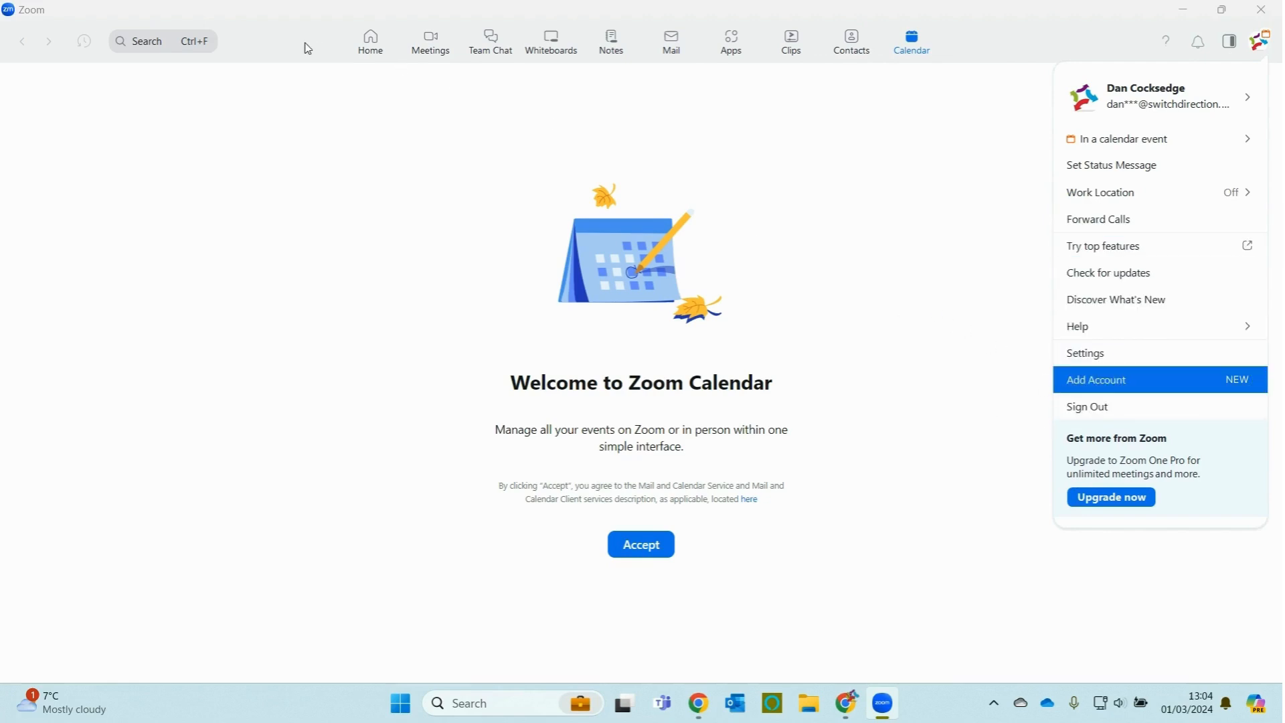
{"action": "left_click", "coordinate": [370, 52]}
Step: From Home, check the New meeting options, then open and cancel the Join meeting dialog
{"action": "left_click", "coordinate": [371, 52]}
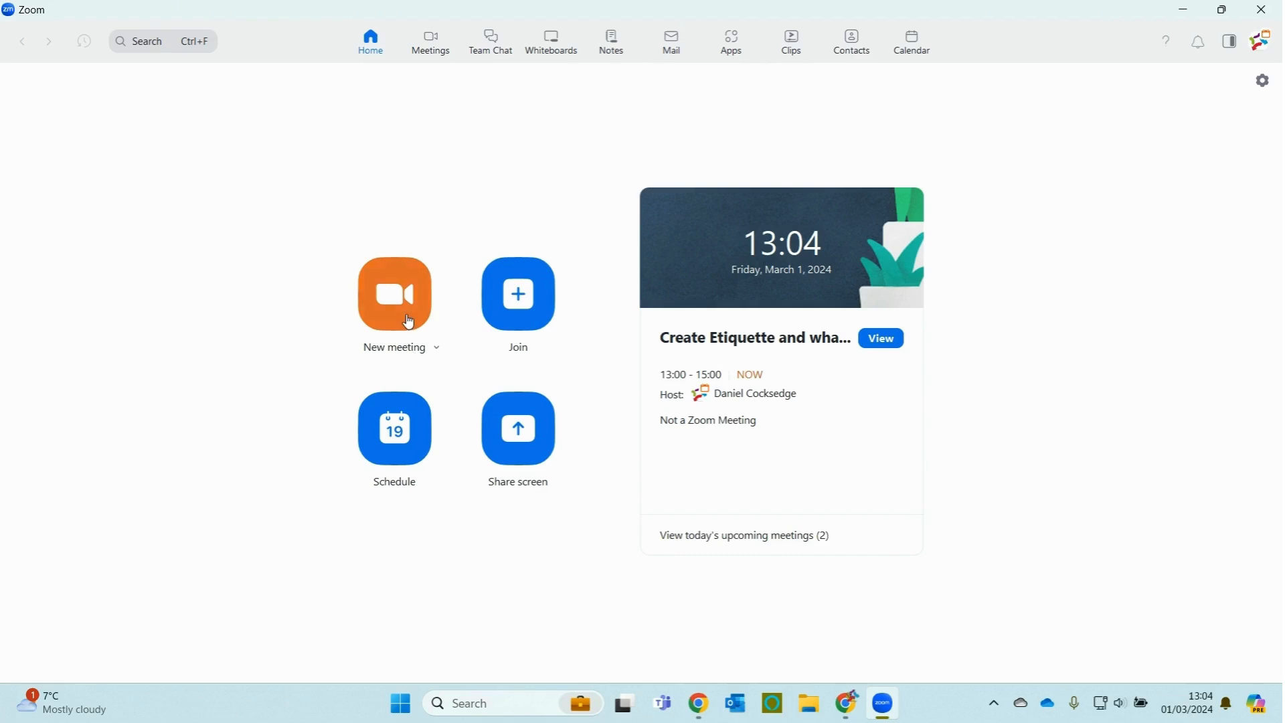
{"action": "left_click", "coordinate": [438, 350]}
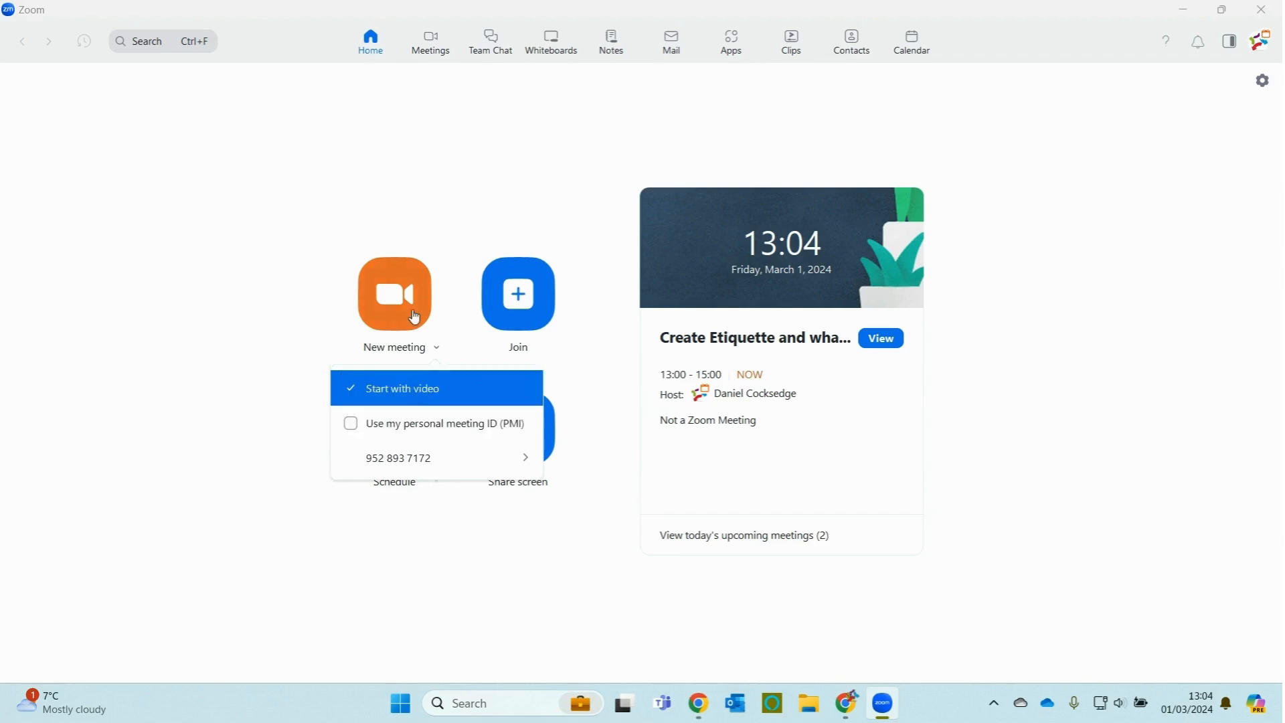
{"action": "left_click", "coordinate": [541, 229]}
{"action": "left_click", "coordinate": [520, 309]}
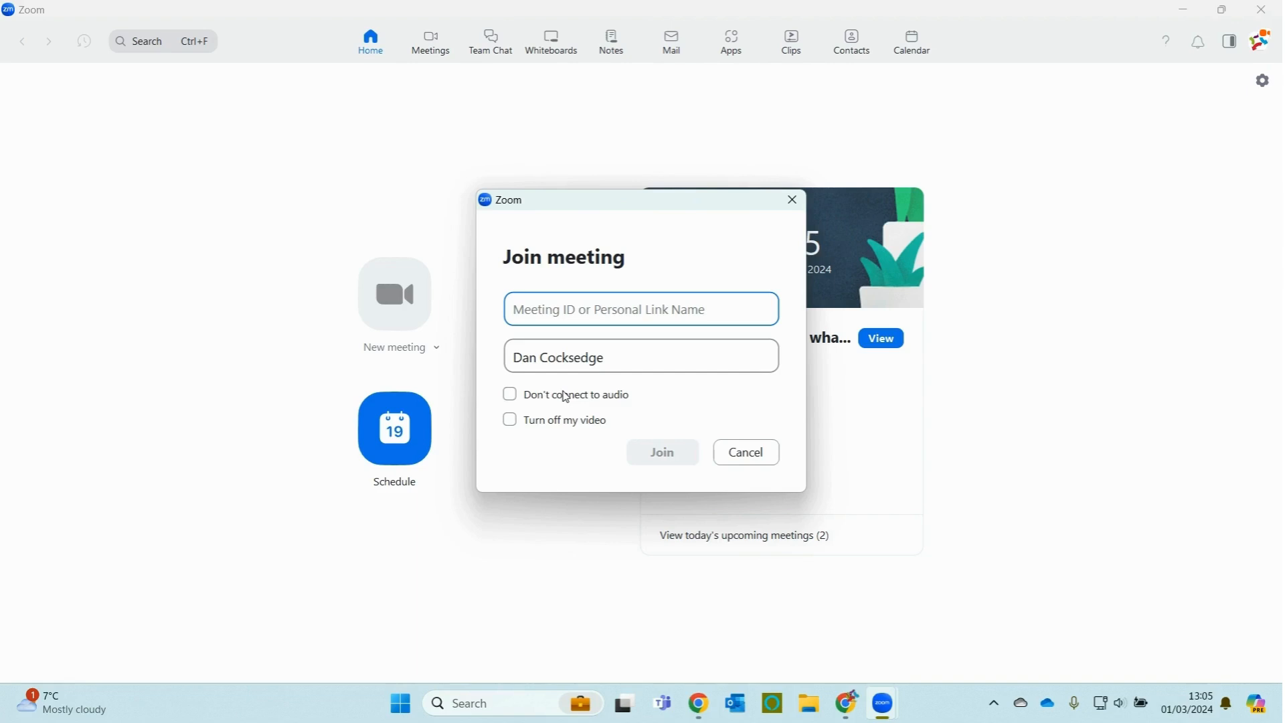
{"action": "left_click", "coordinate": [757, 454]}
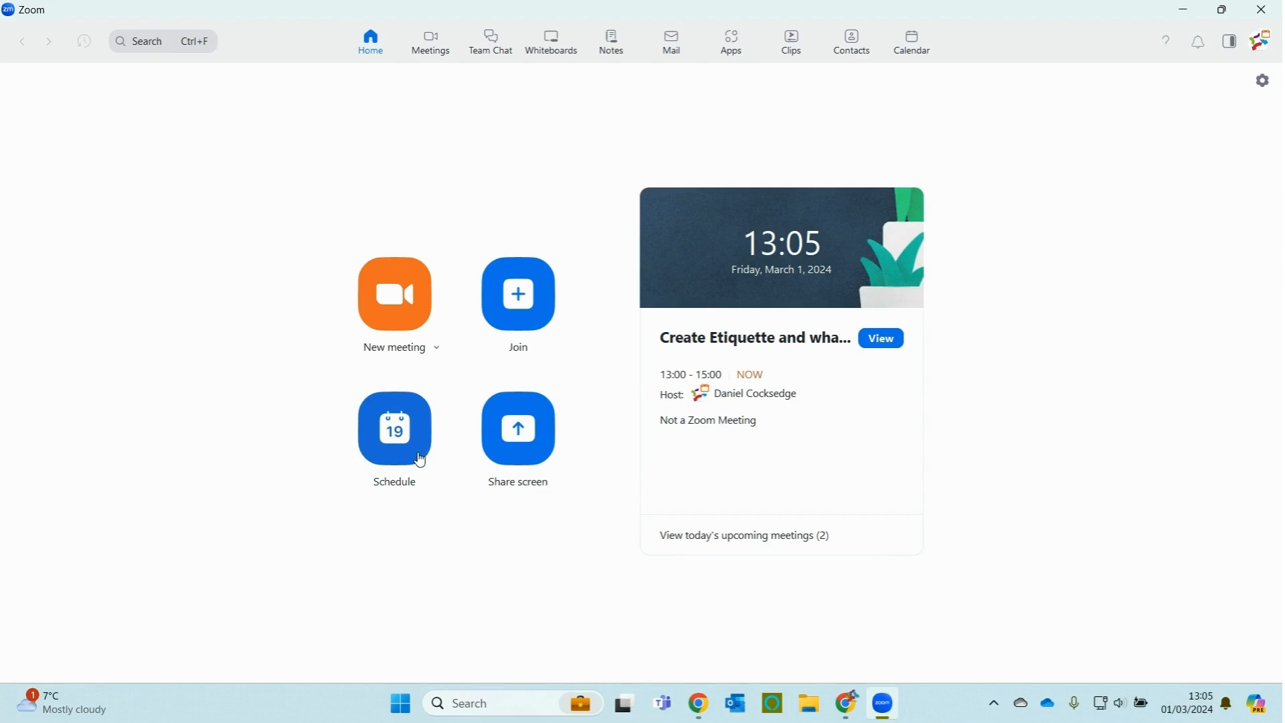
Step: Open the Schedule Meeting form, pre-filled for 01/03/2024, 13:30–14:00, London time
{"action": "left_click", "coordinate": [421, 461]}
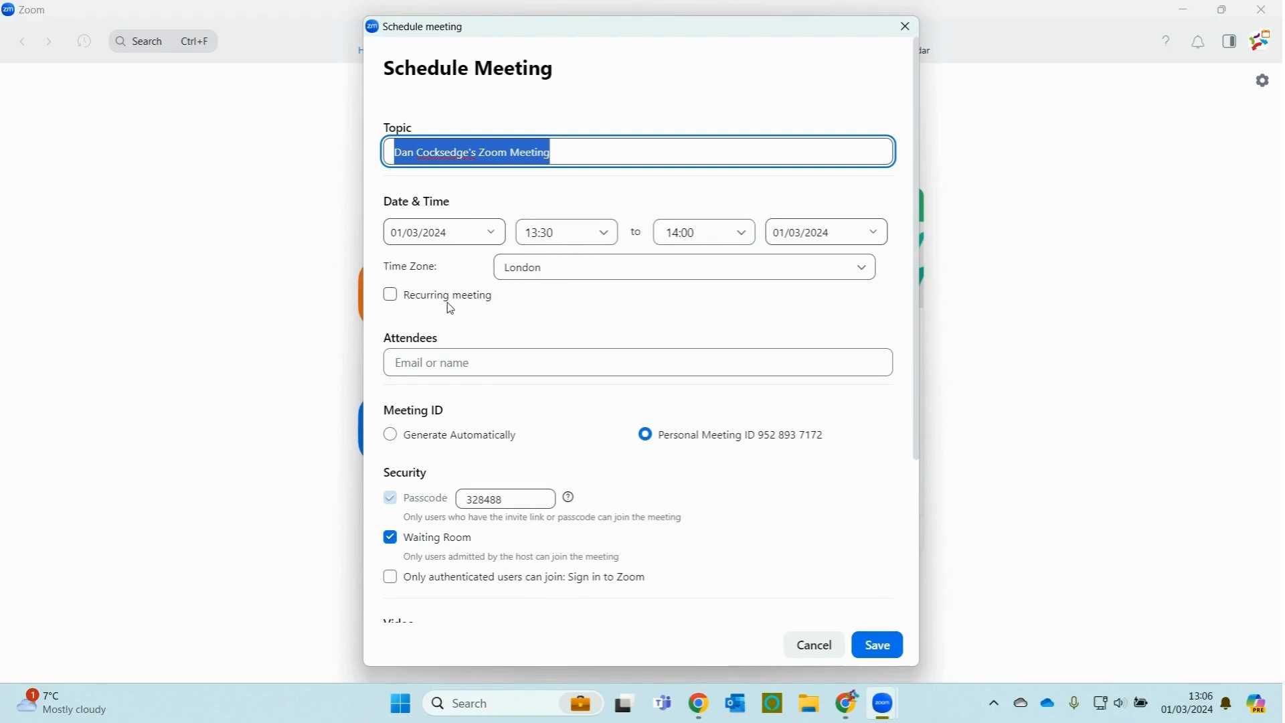
{"action": "left_click", "coordinate": [468, 362]}
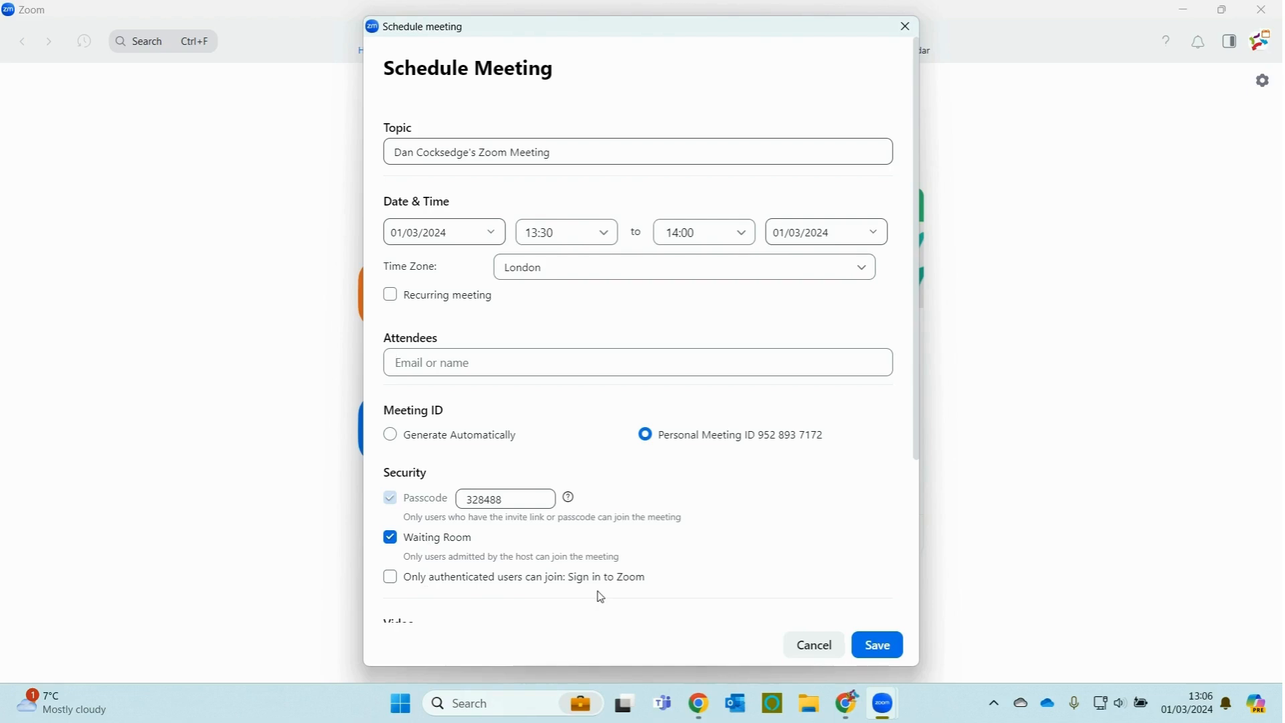
Step: Scroll down the schedule form and expand Advanced Options to review them
{"action": "scroll", "coordinate": [627, 571], "scroll_direction": "down", "scroll_amount": 1}
{"action": "scroll", "coordinate": [628, 571], "scroll_direction": "down", "scroll_amount": 2}
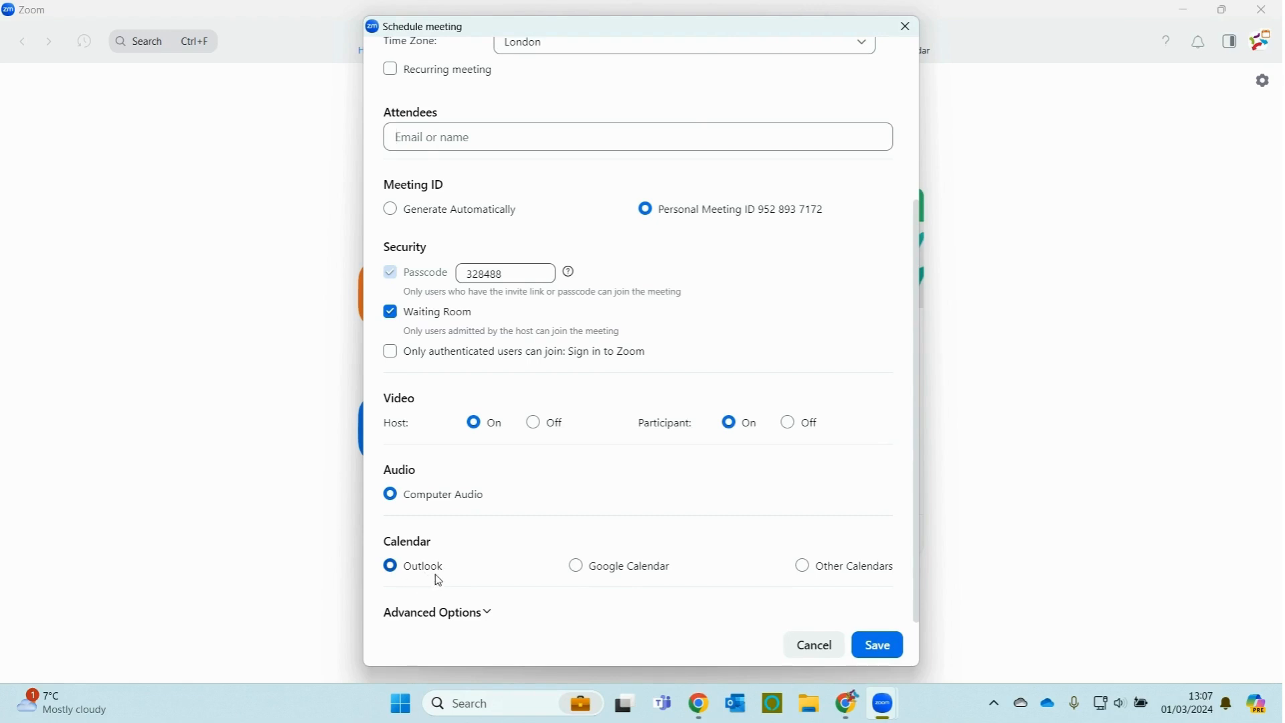
{"action": "left_click", "coordinate": [472, 613]}
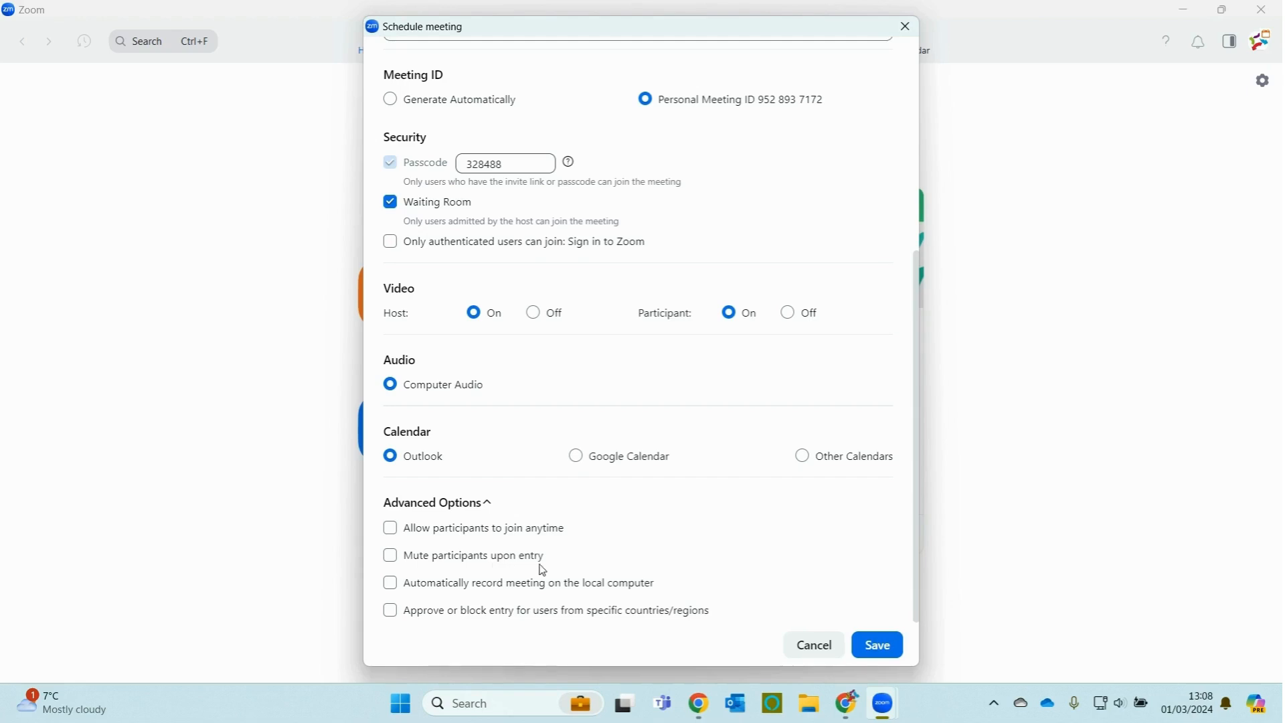
{"action": "scroll", "coordinate": [544, 570], "scroll_direction": "up", "scroll_amount": 5}
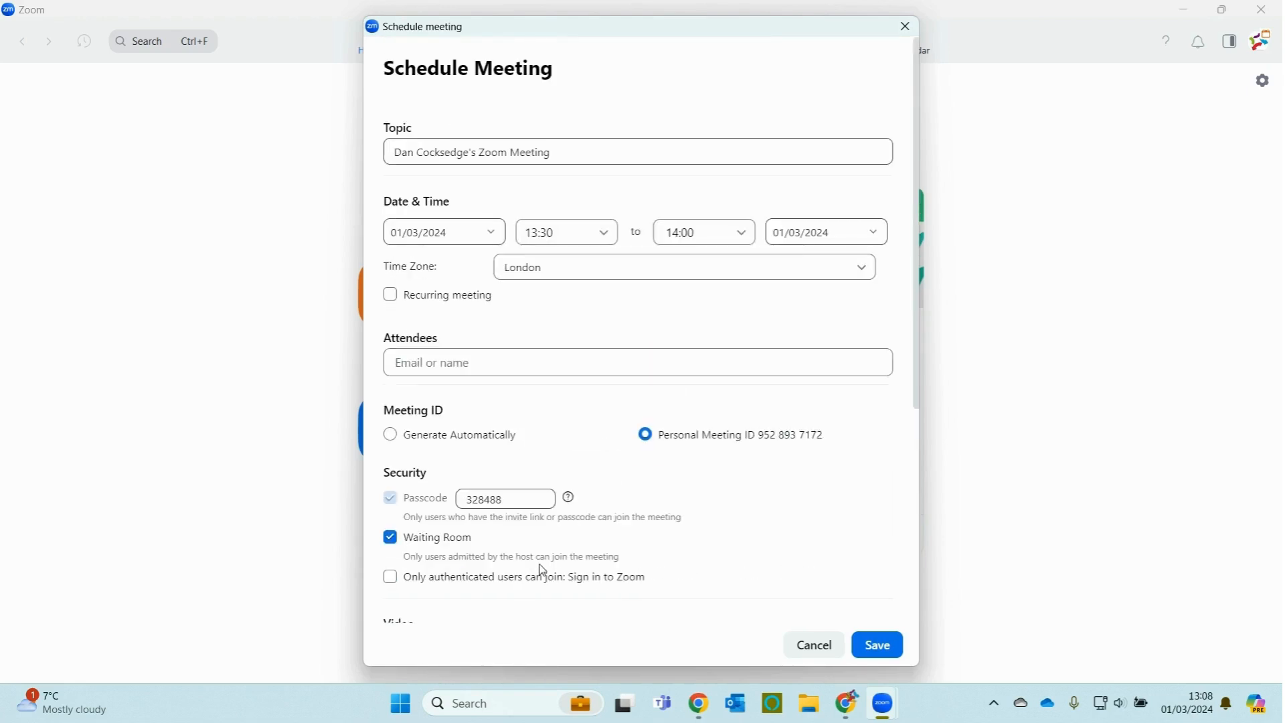
Step: Replace the default meeting topic with 'Dan's Meeting'
{"action": "left_click", "coordinate": [561, 159]}
{"action": "key", "text": "BackSpace"}
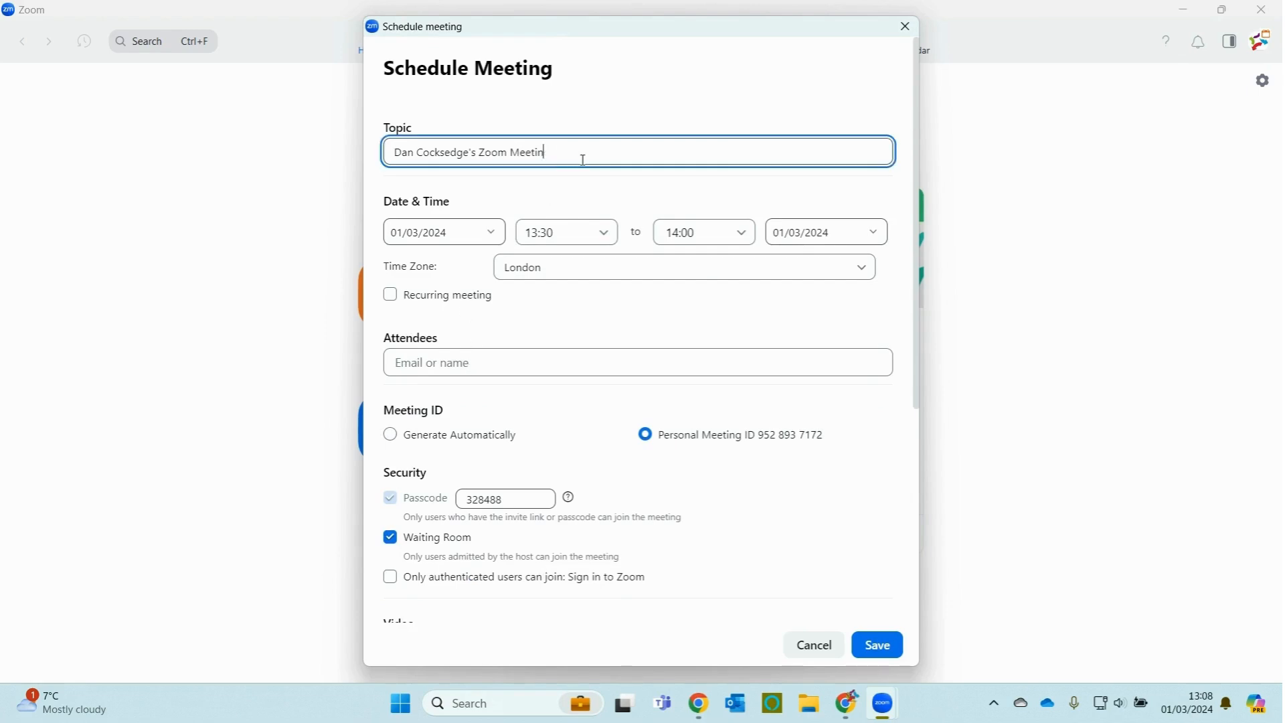
{"action": "key", "text": "BackSpace"}
{"action": "key", "text": "BackSpace"}
{"action": "key", "text": "BackSpace"}
{"action": "key", "text": "BackSpace"}
{"action": "key", "text": "BackSpace"}
{"action": "key", "text": "BackSpace"}
{"action": "key", "text": "BackSpace"}
{"action": "key", "text": "BackSpace"}
{"action": "key", "text": "BackSpace"}
{"action": "key", "text": "BackSpace"}
{"action": "key", "text": "BackSpace"}
{"action": "key", "text": "BackSpace"}
{"action": "key", "text": "BackSpace"}
{"action": "key", "text": "BackSpace"}
{"action": "key", "text": "BackSpace"}
{"action": "key", "text": "BackSpace"}
{"action": "key", "text": "BackSpace"}
{"action": "key", "text": "BackSpace"}
{"action": "key", "text": "BackSpace"}
{"action": "key", "text": "BackSpace"}
{"action": "key", "text": "BackSpace"}
{"action": "key", "text": "BackSpace"}
{"action": "key", "text": "BackSpace"}
{"action": "key", "text": "BackSpace"}
{"action": "key", "text": "BackSpace"}
{"action": "key", "text": "BackSpace"}
{"action": "key", "text": "BackSpace"}
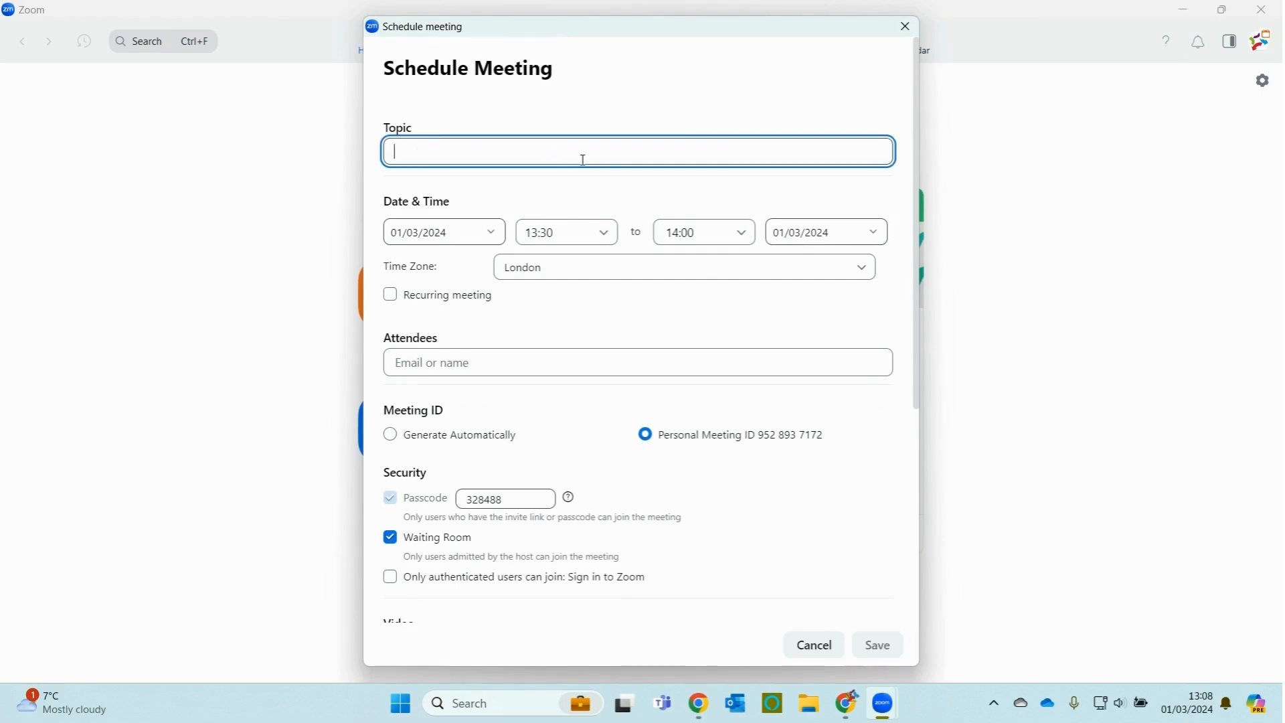
{"action": "type", "text": "Dan"}
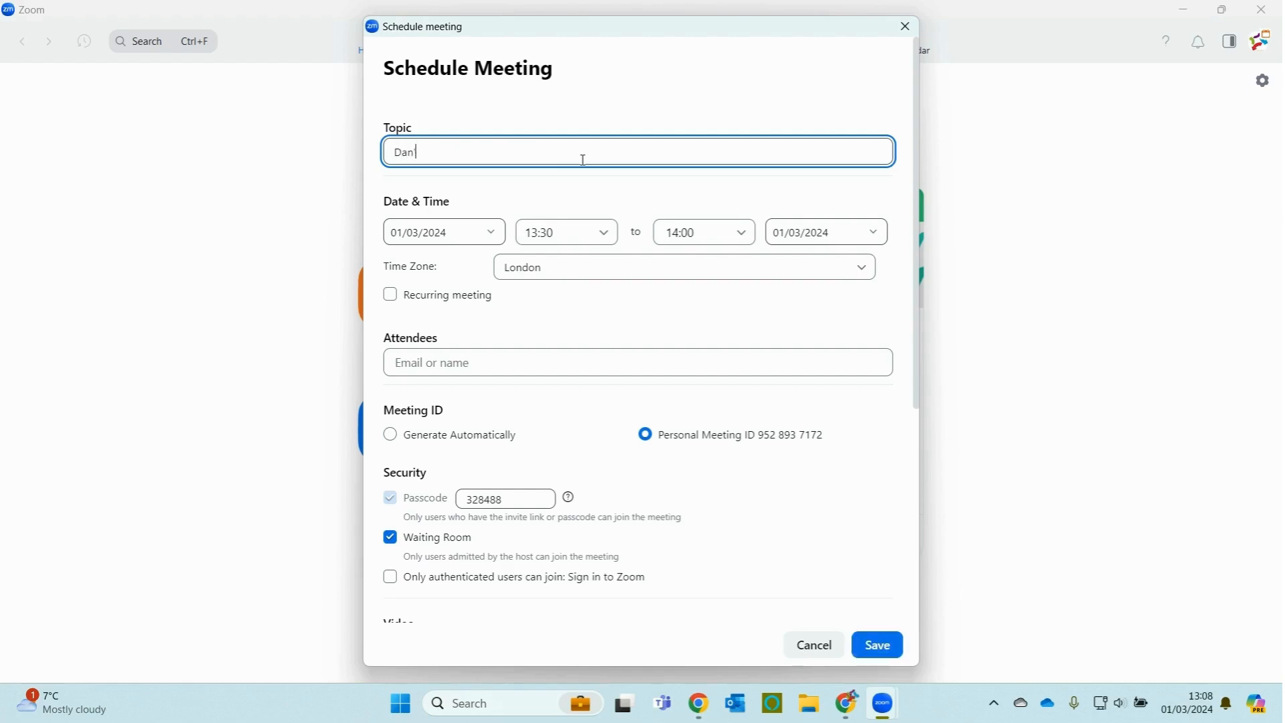
{"action": "type", "text": "'s Meeting"}
Step: Schedule the meeting for 4 March 2024, from 12:30 to 13:30
{"action": "left_click", "coordinate": [500, 237]}
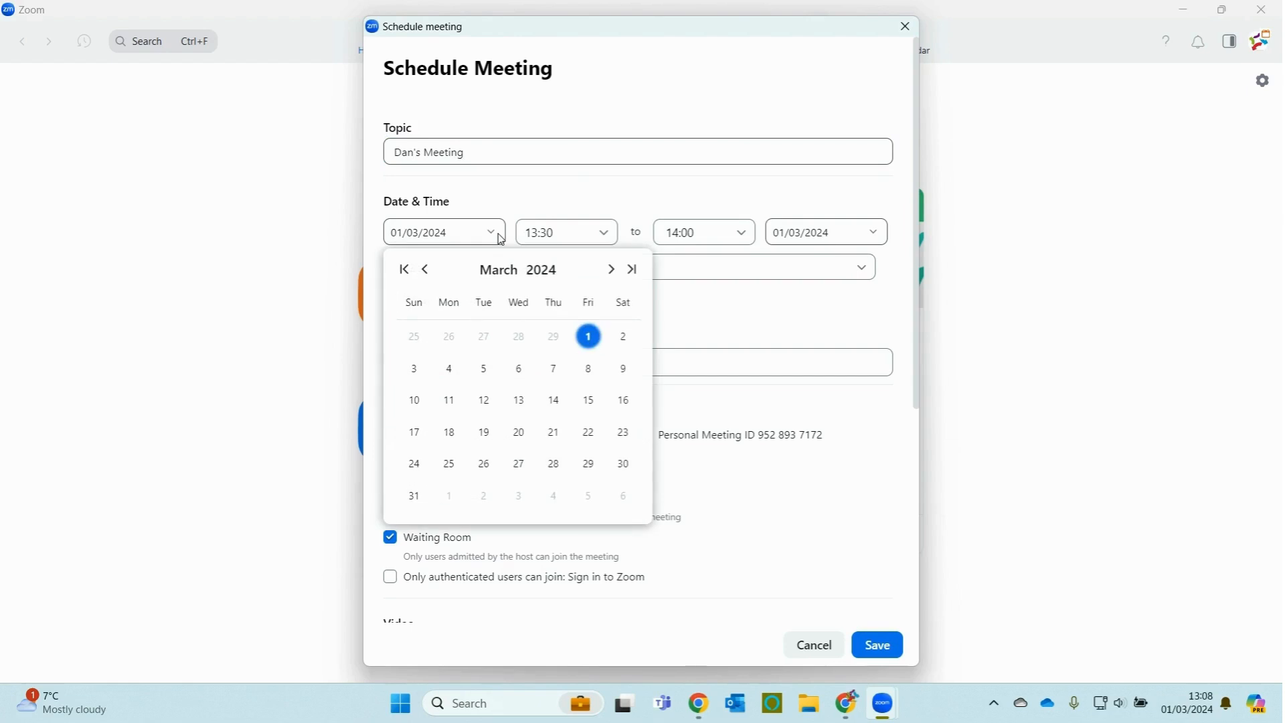
{"action": "left_click", "coordinate": [447, 373]}
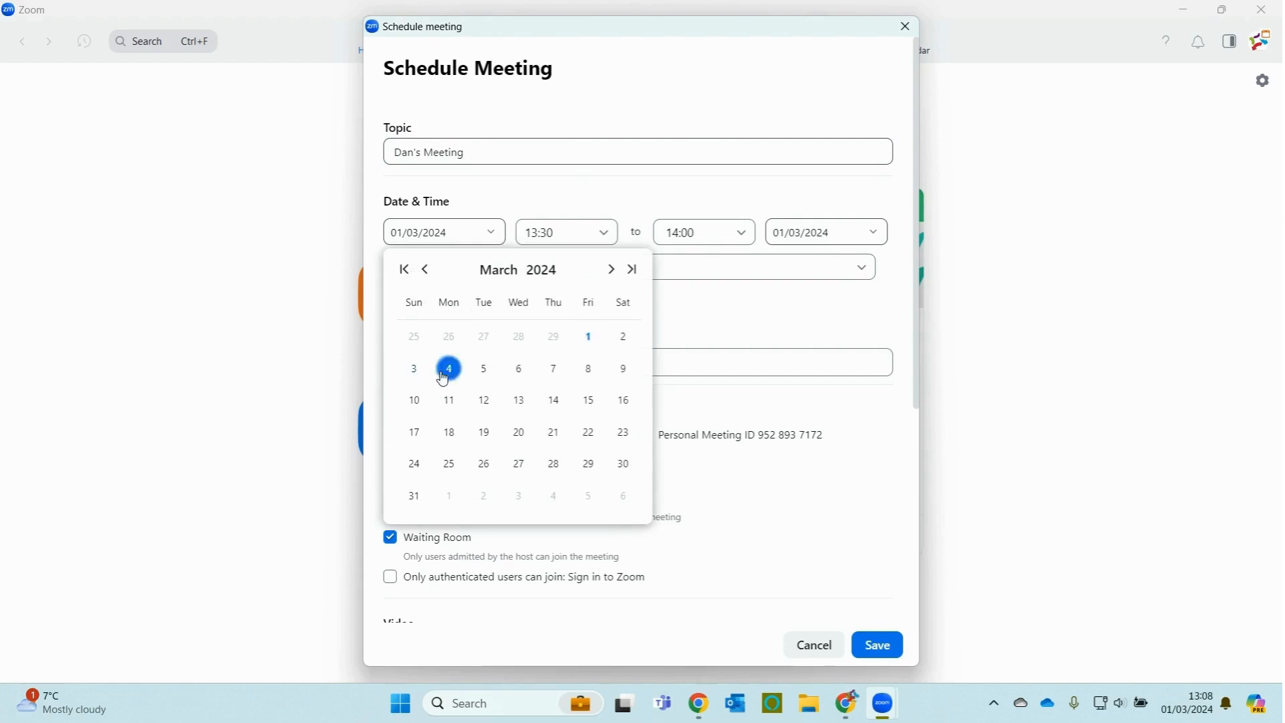
{"action": "left_click", "coordinate": [605, 233]}
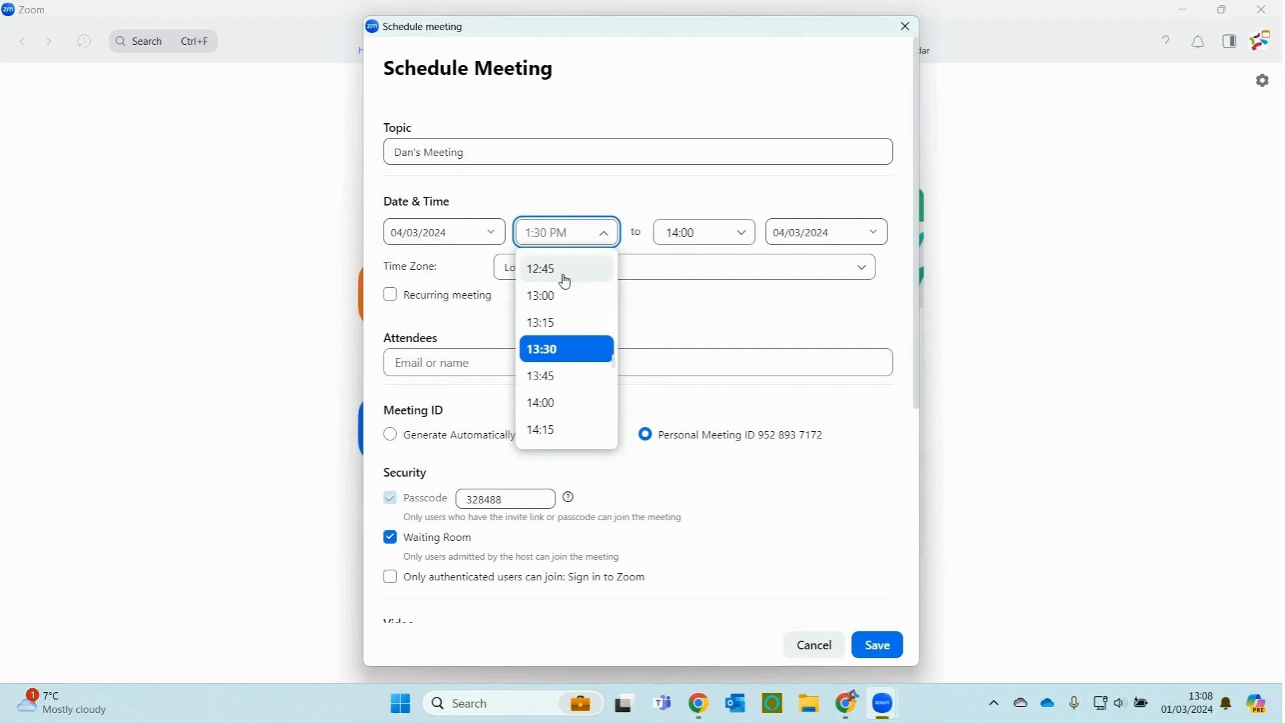
{"action": "scroll", "coordinate": [564, 278], "scroll_direction": "up", "scroll_amount": 1}
{"action": "left_click", "coordinate": [564, 275]}
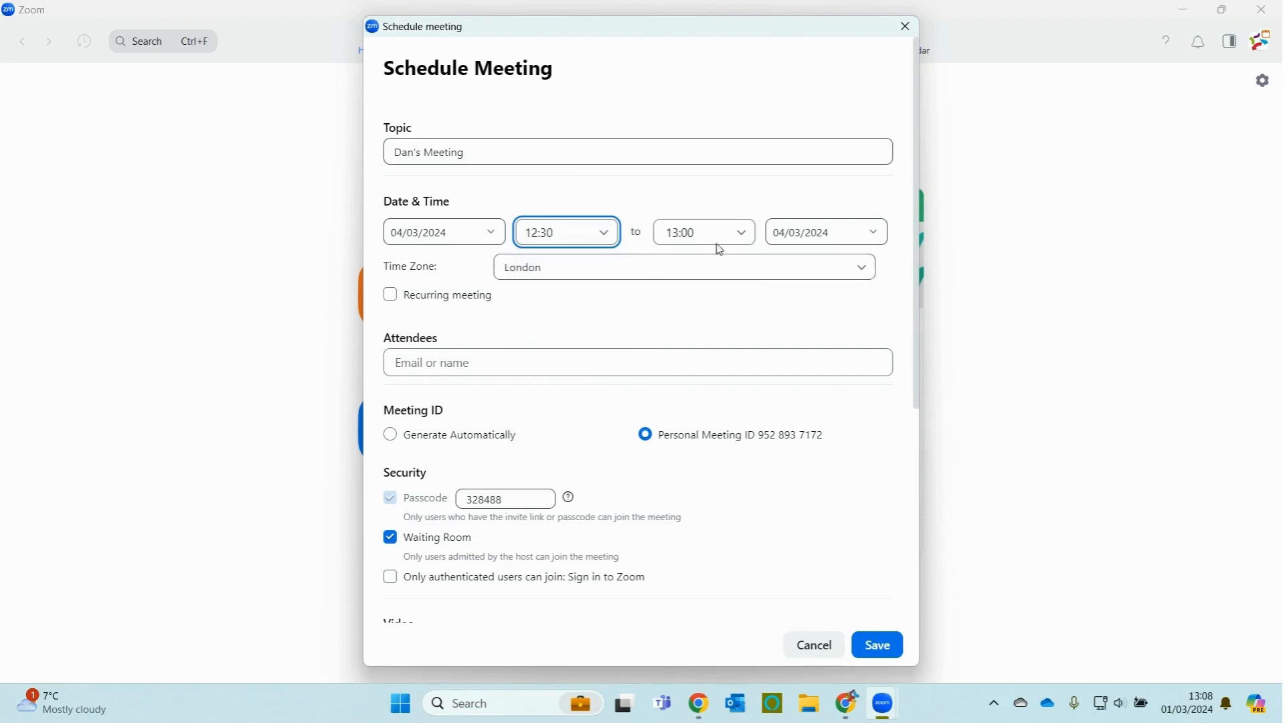
{"action": "left_click", "coordinate": [742, 233]}
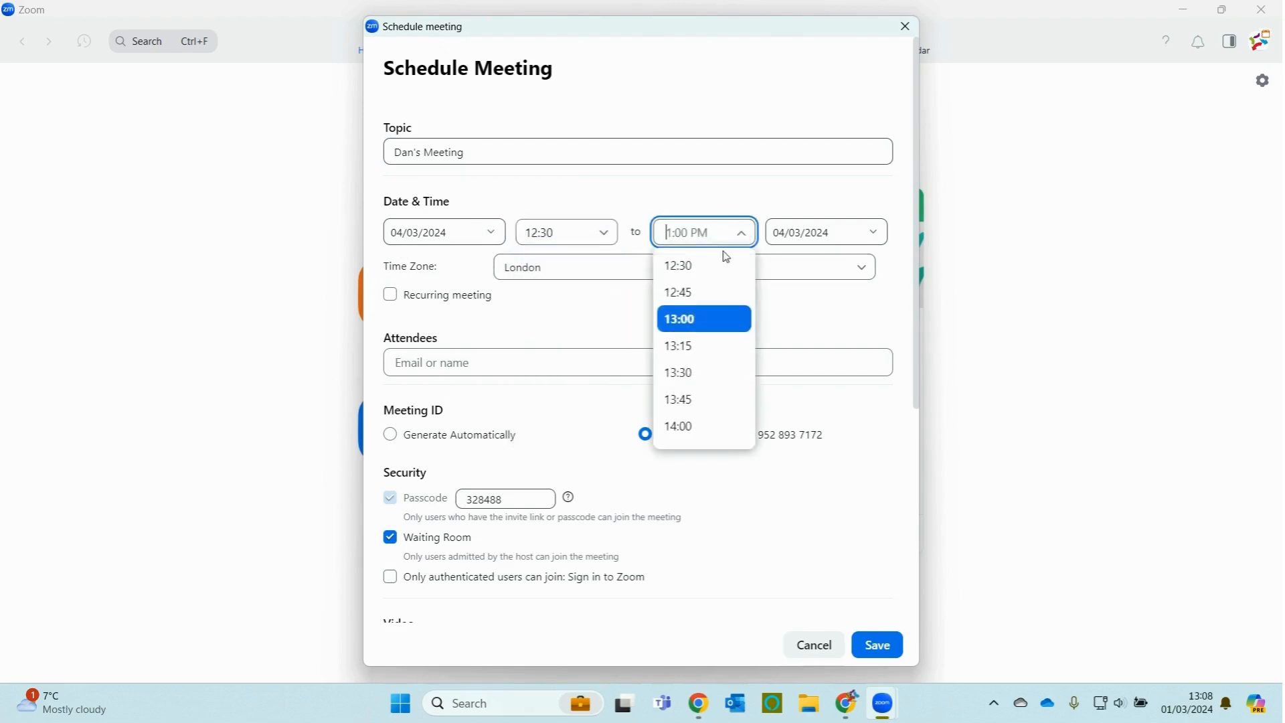
{"action": "left_click", "coordinate": [700, 377]}
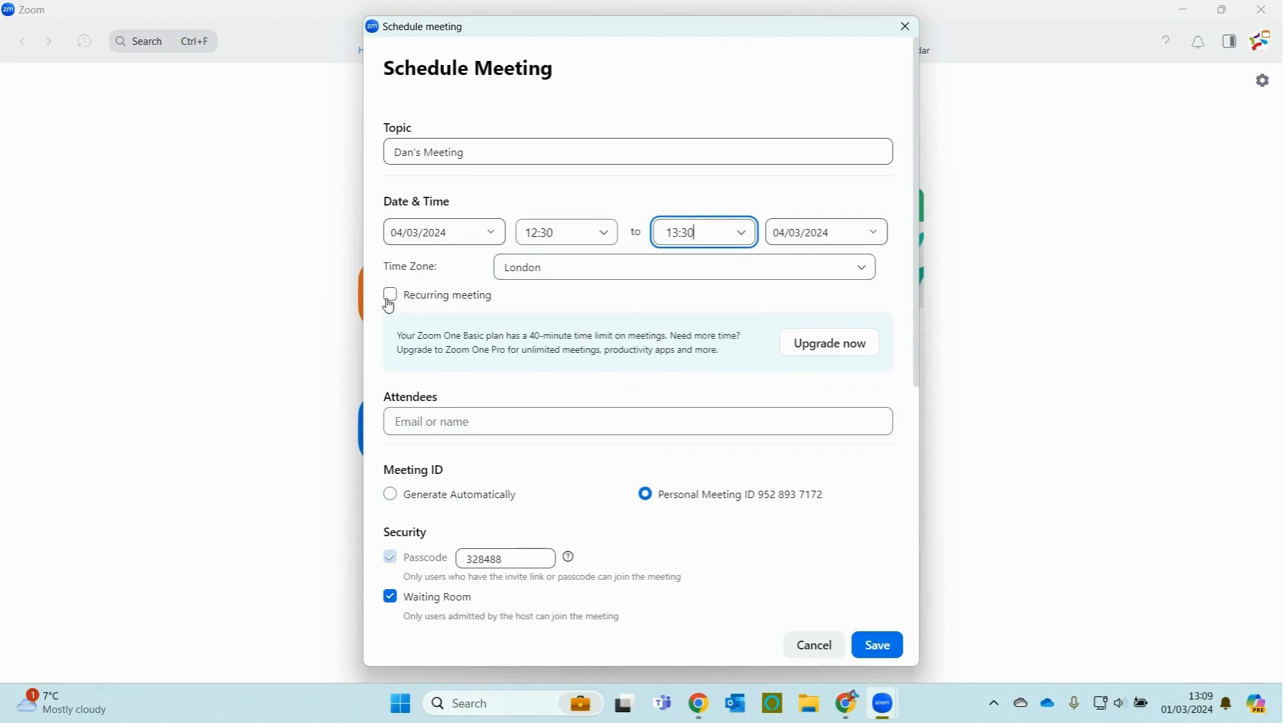
{"action": "left_click", "coordinate": [526, 419]}
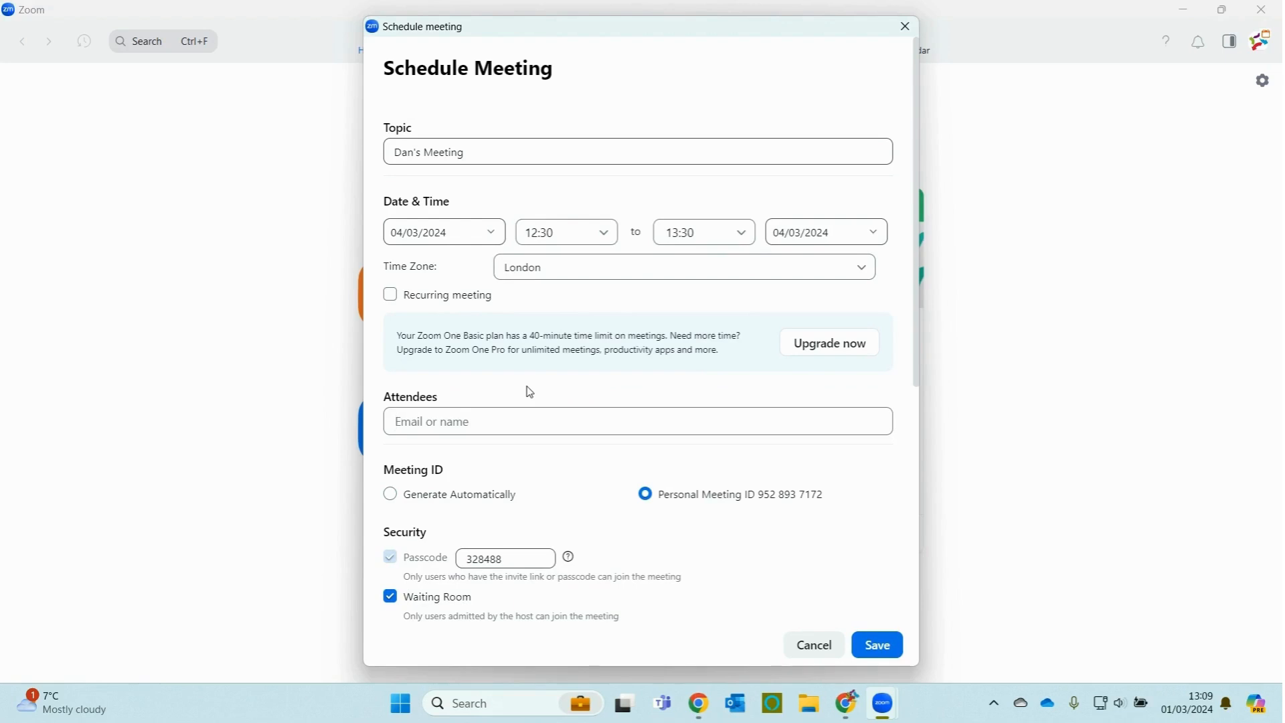
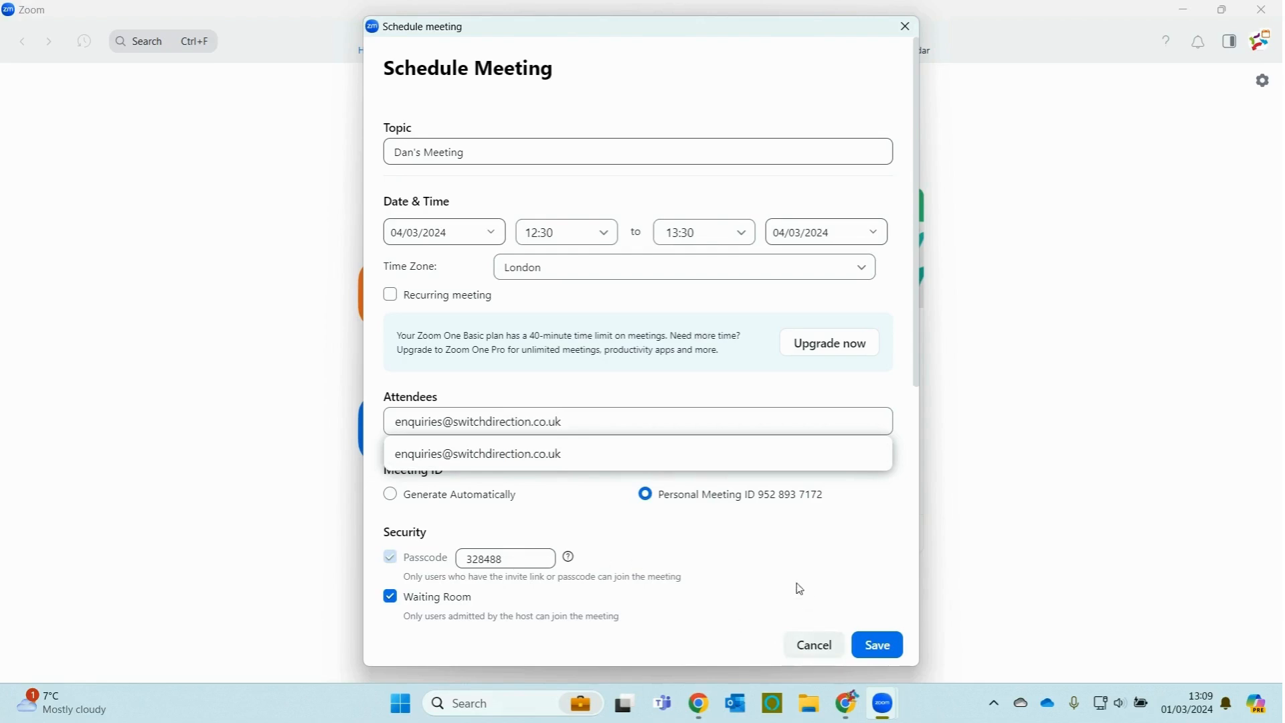
Step: Type the attendee's e-mail address into the Attendees field
{"action": "scroll", "coordinate": [386, 475], "scroll_direction": "down", "scroll_amount": 3}
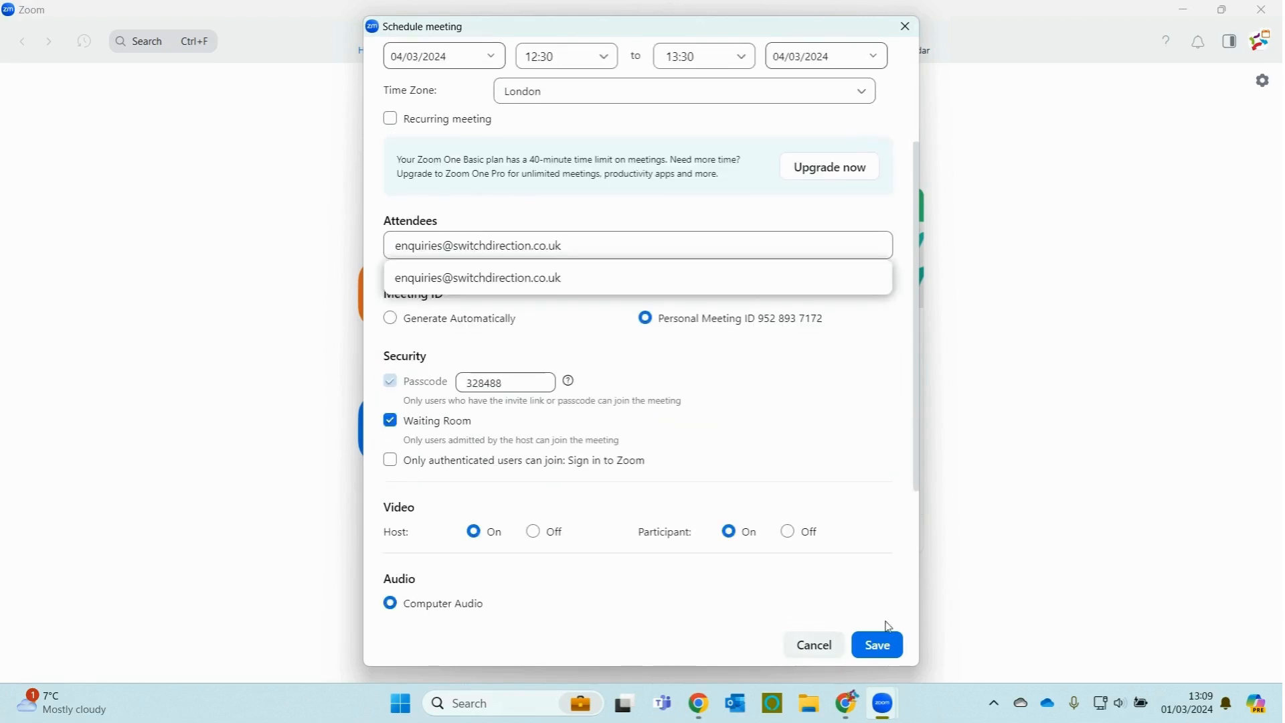
Step: Save the meeting, accept the calendar service terms, and sign Zoom Calendar into Microsoft
{"action": "left_click", "coordinate": [881, 646]}
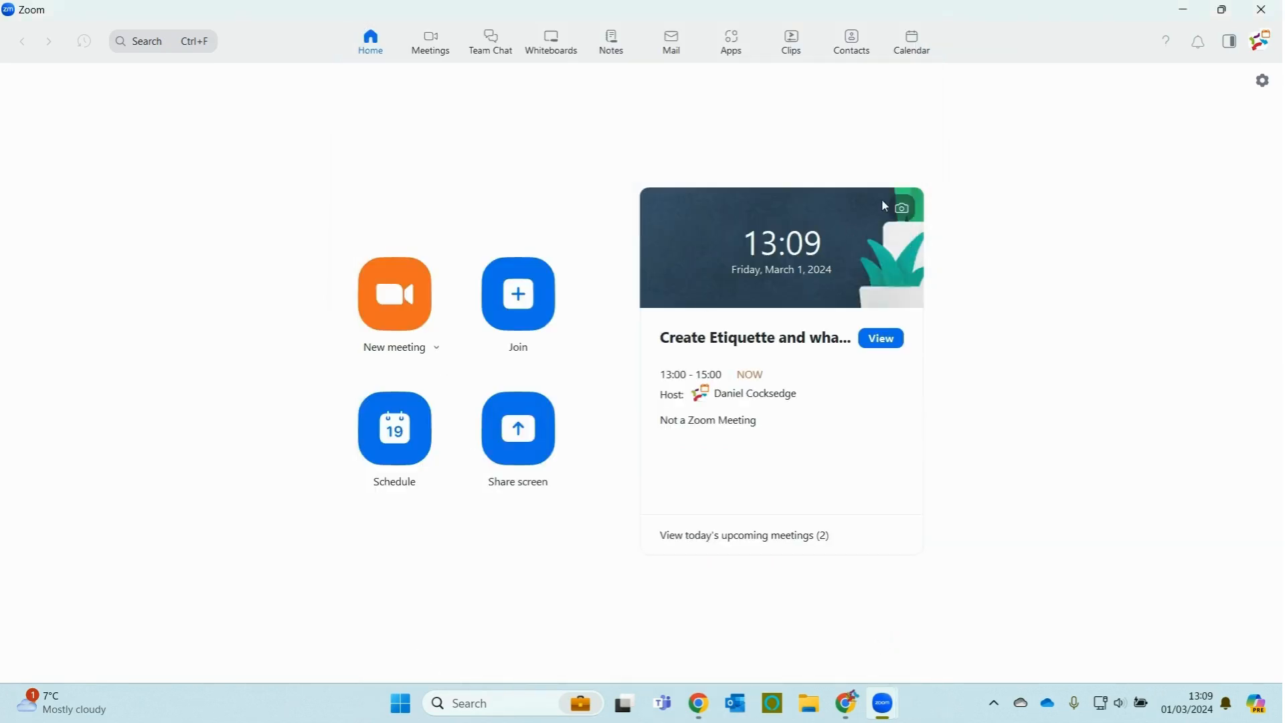
{"action": "left_click", "coordinate": [922, 45]}
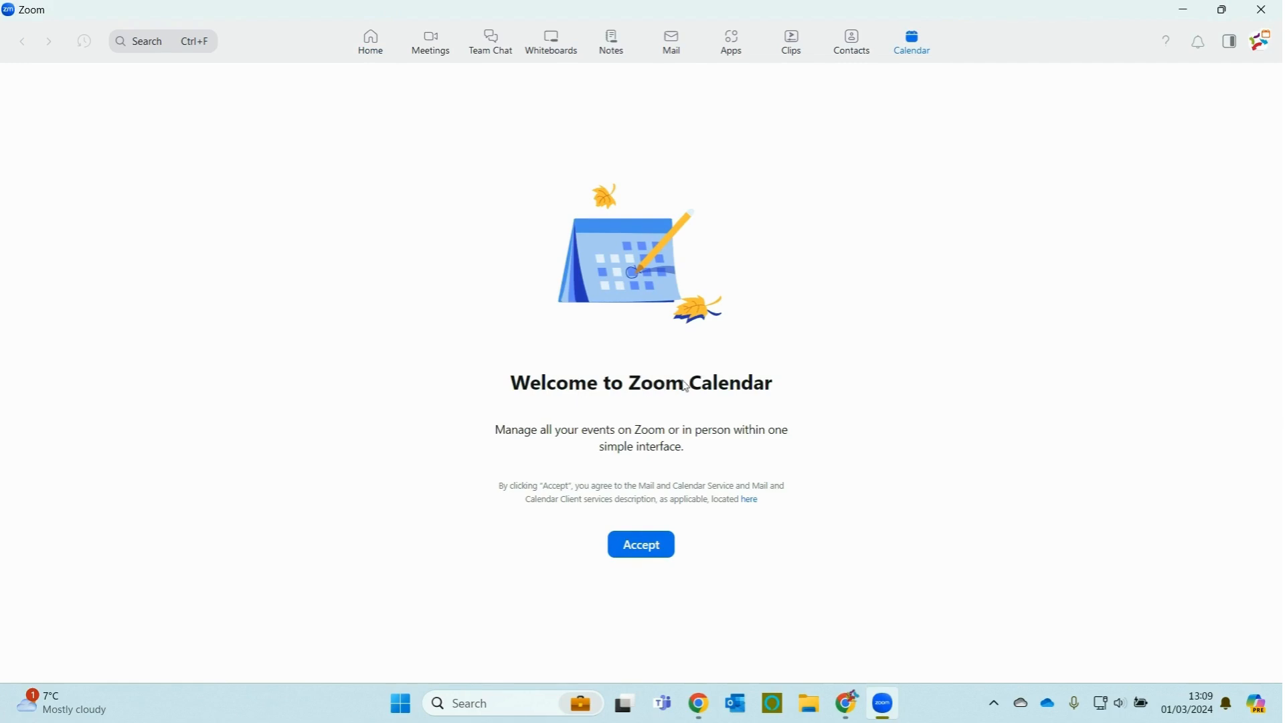
{"action": "left_click", "coordinate": [649, 558]}
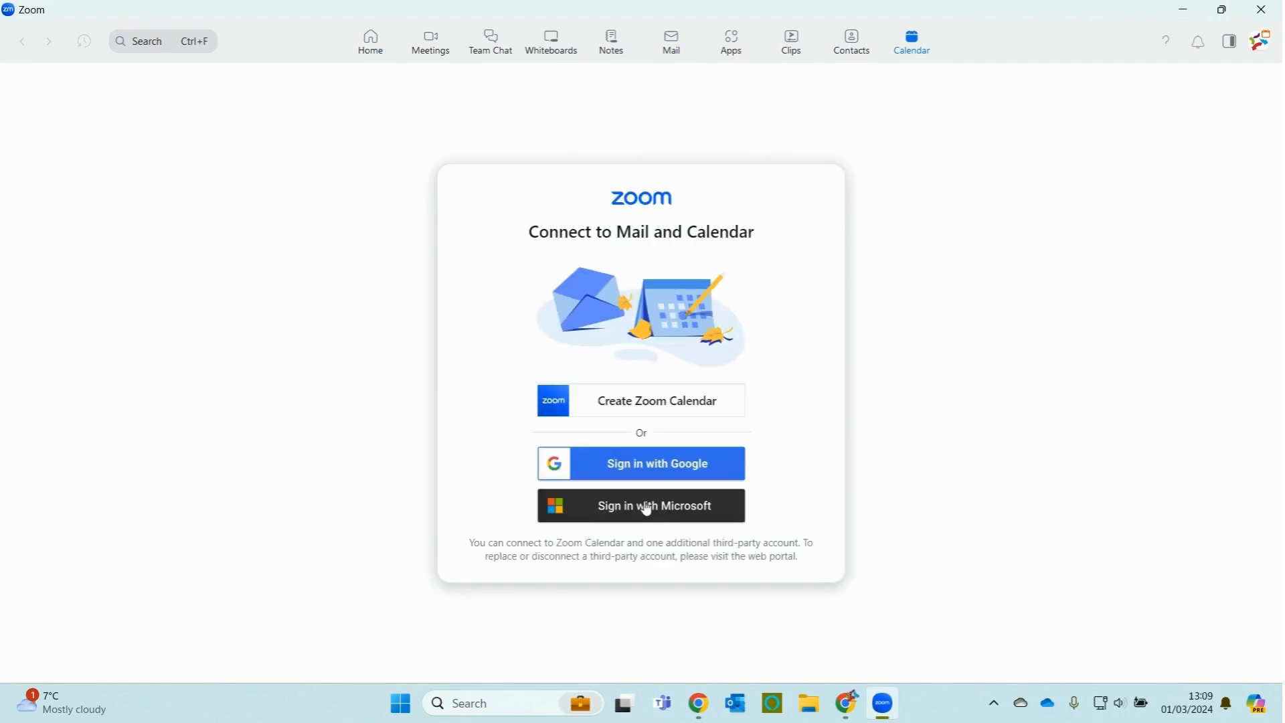
{"action": "left_click", "coordinate": [655, 514]}
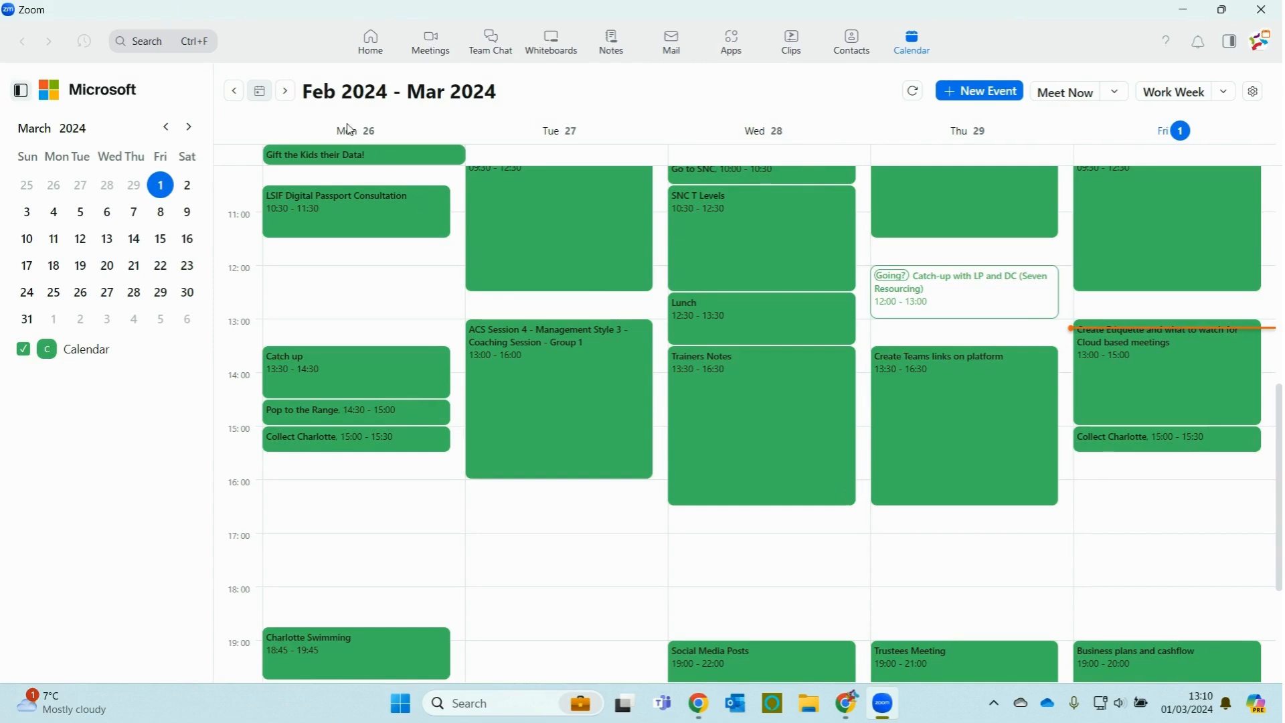
Step: Advance to the week of 4 March, check Dan's Meeting's 12:30–13:30 details, then return Home
{"action": "left_click", "coordinate": [289, 92]}
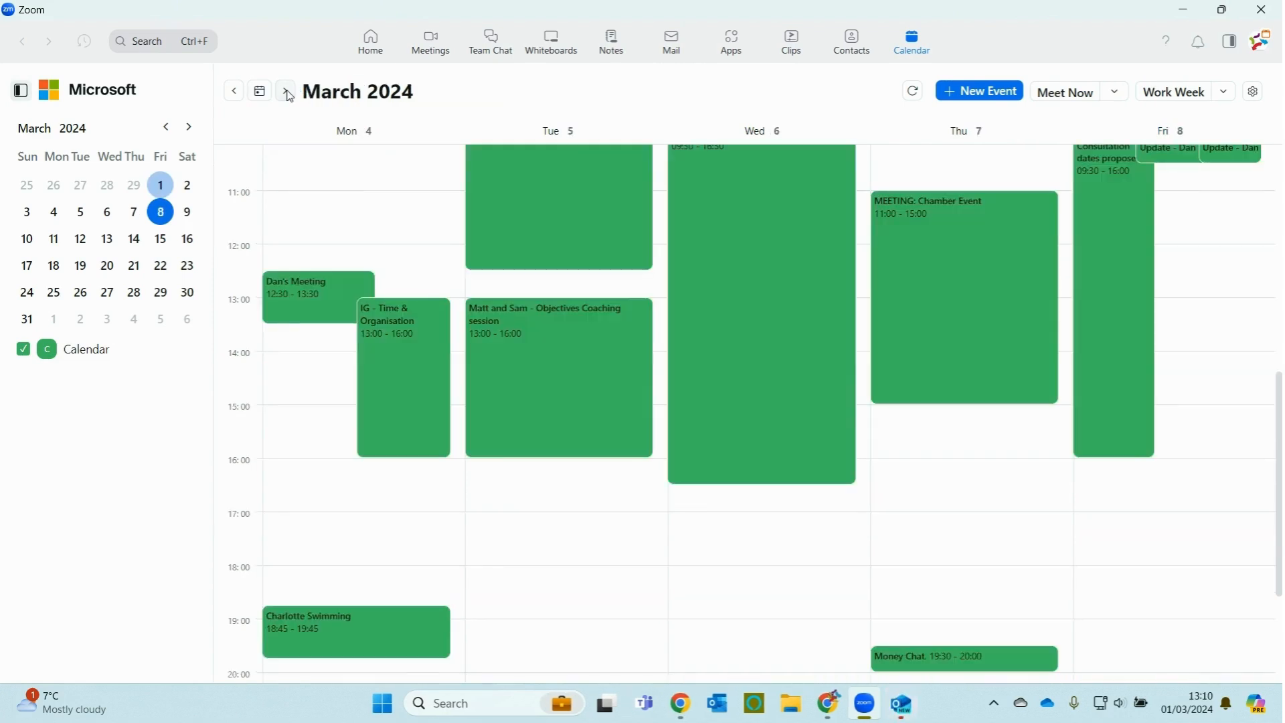
{"action": "left_click", "coordinate": [305, 314]}
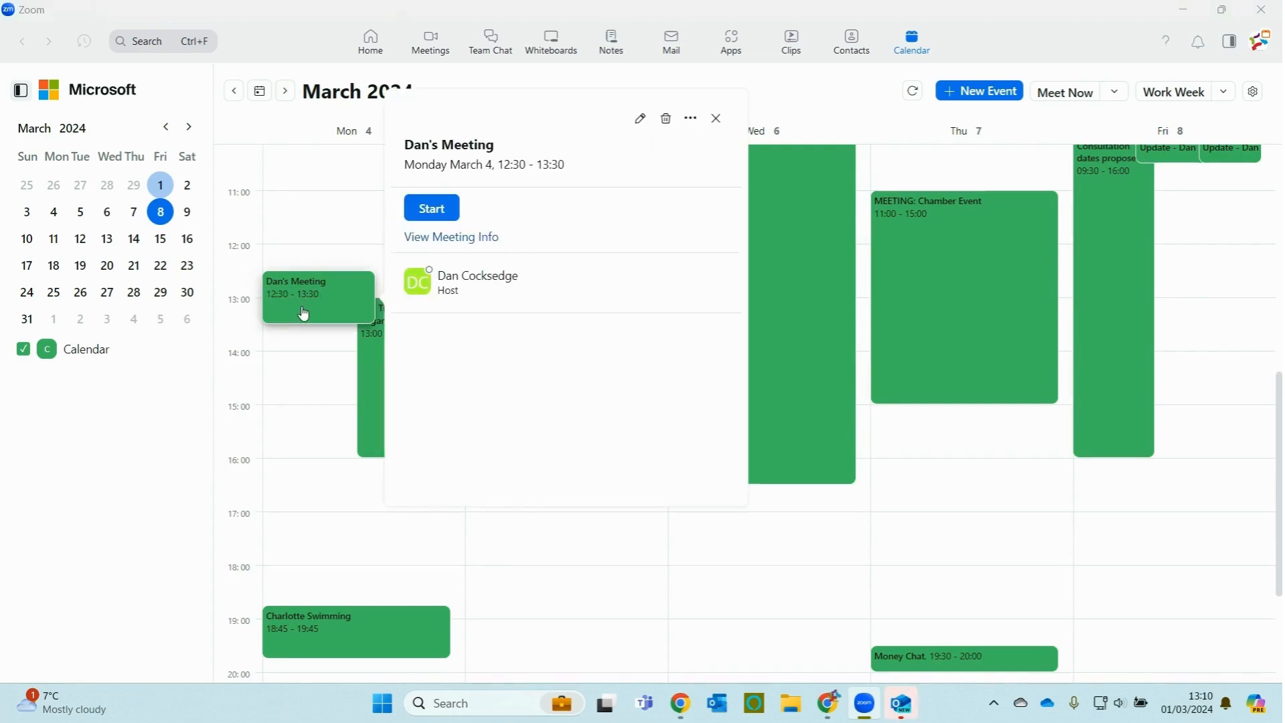
{"action": "scroll", "coordinate": [502, 418], "scroll_direction": "down", "scroll_amount": 3}
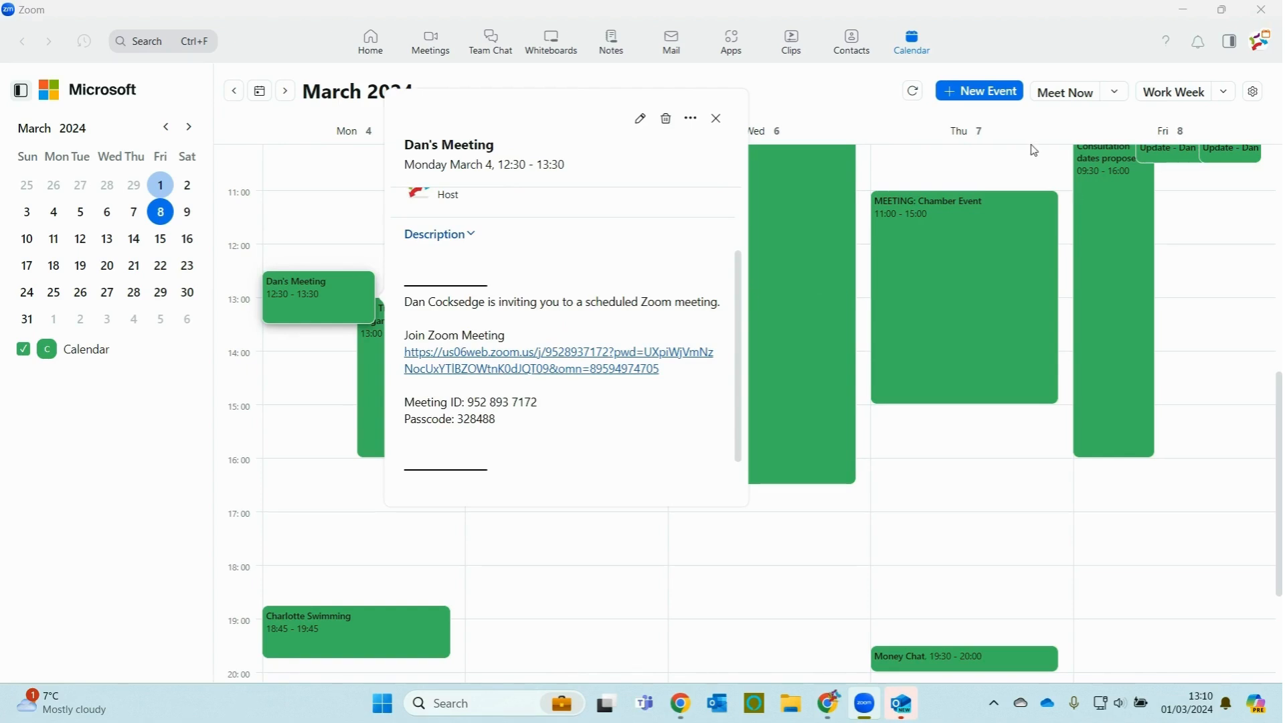
{"action": "left_click", "coordinate": [370, 43]}
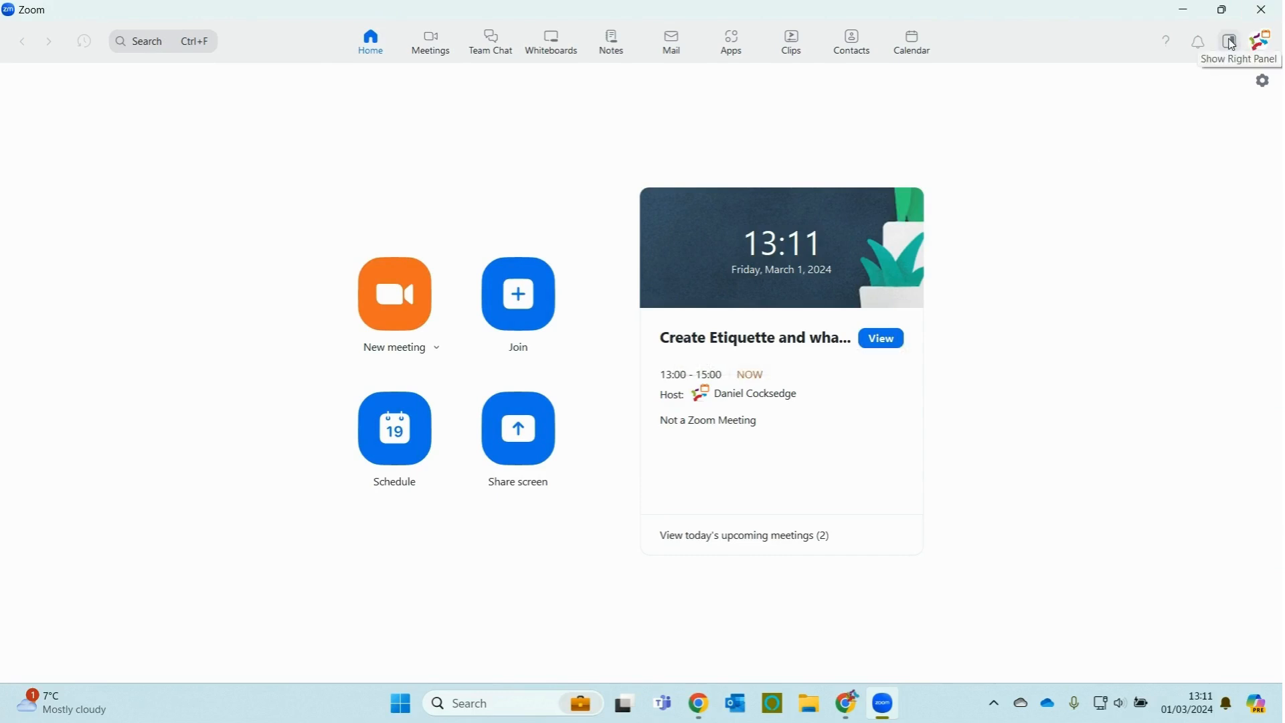
Step: Show the upcoming-meetings panel for Monday 4 March and open Dan's Meeting details
{"action": "left_click", "coordinate": [1234, 42]}
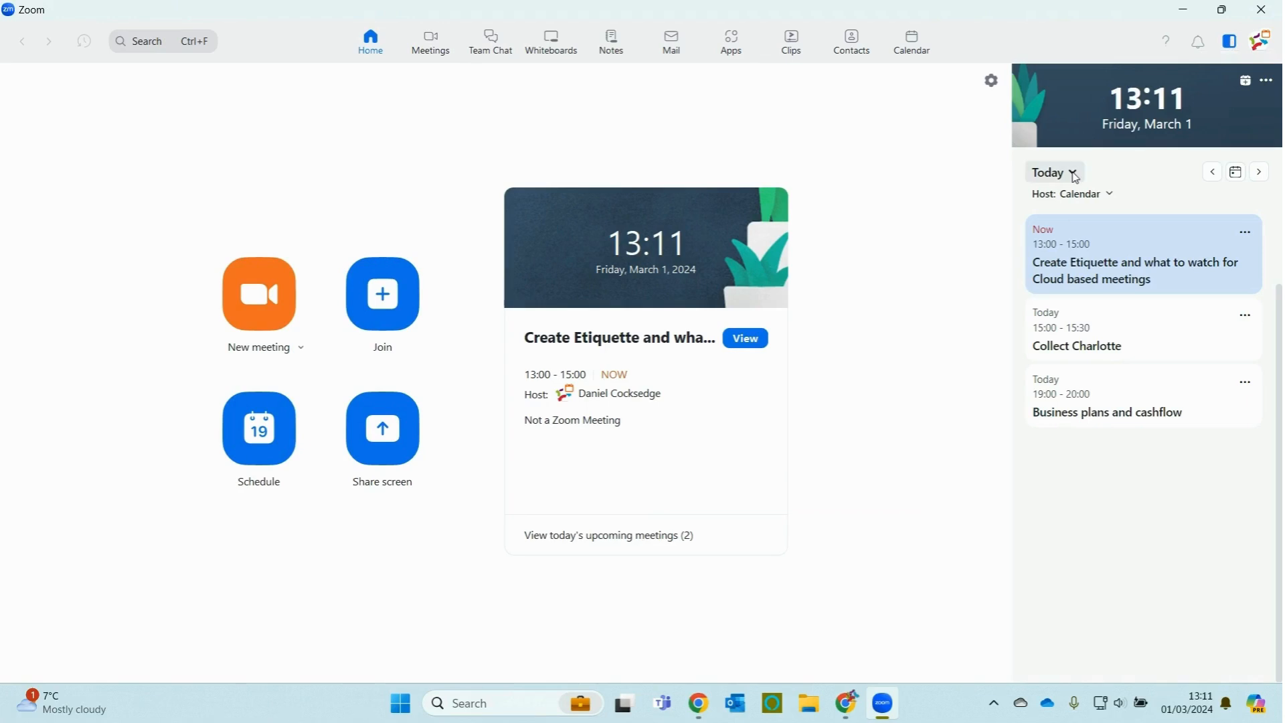
{"action": "left_click", "coordinate": [1078, 175]}
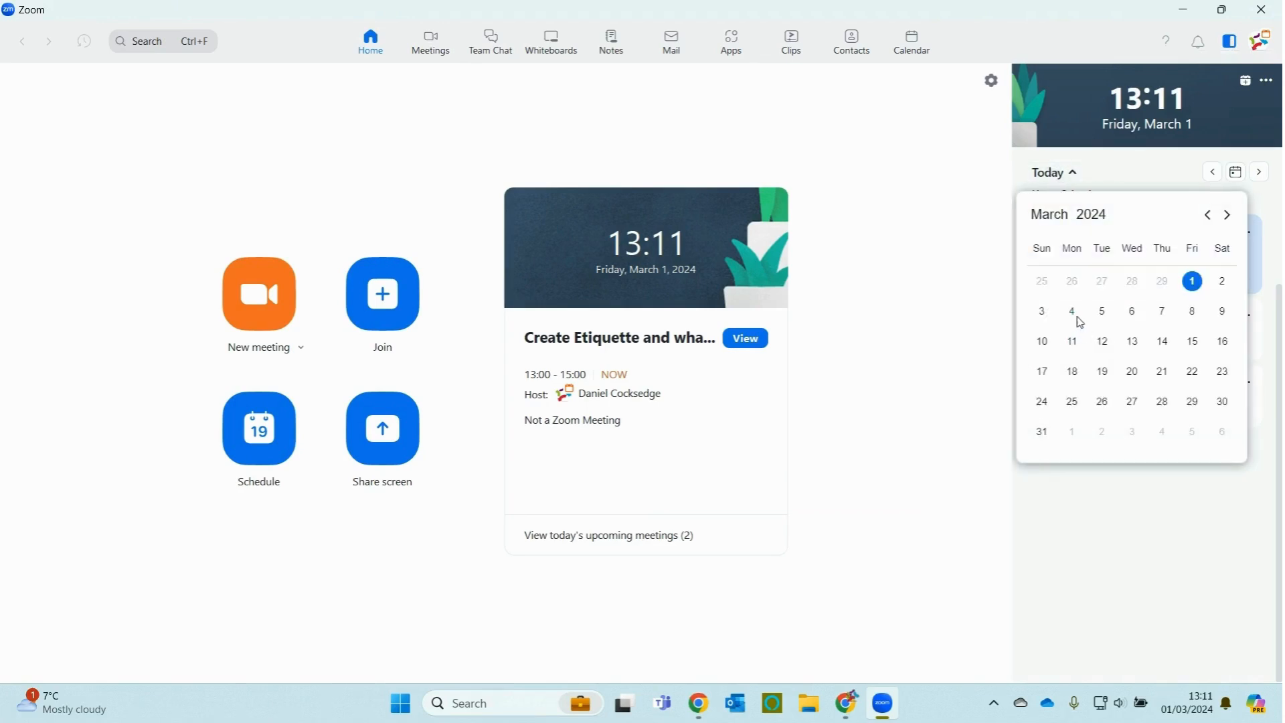
{"action": "left_click", "coordinate": [1076, 314]}
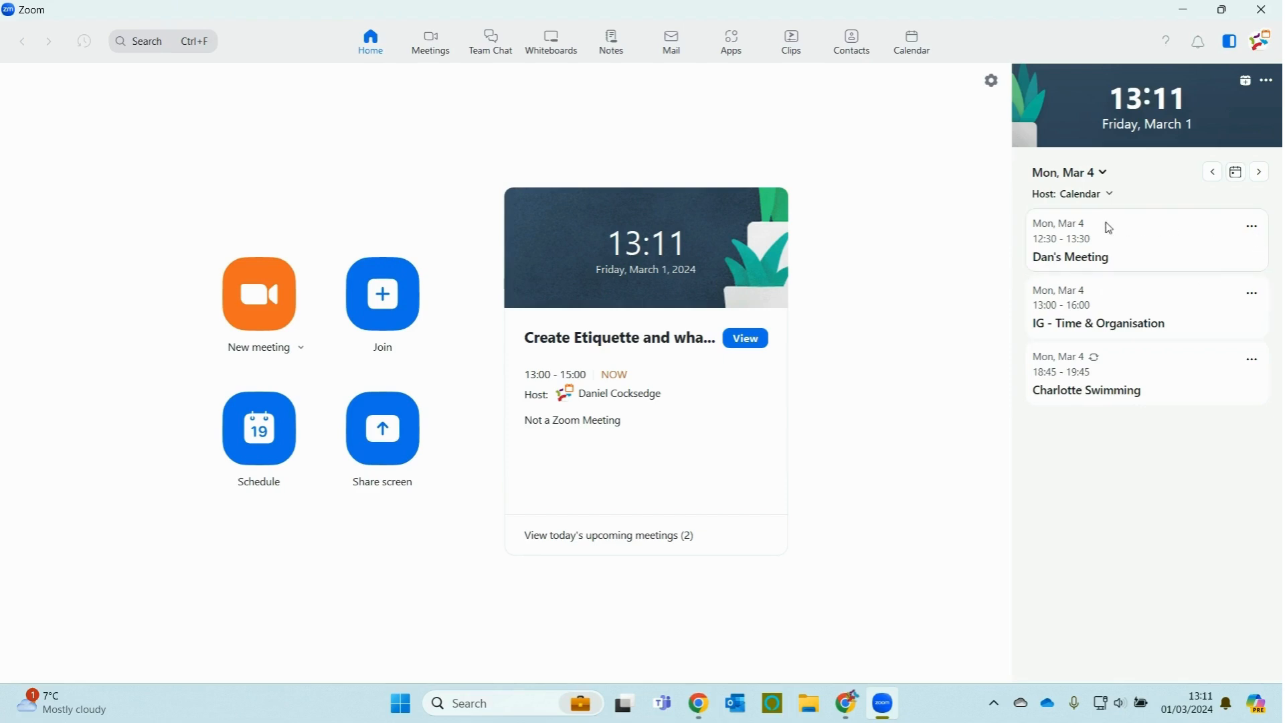
{"action": "left_click", "coordinate": [1113, 262]}
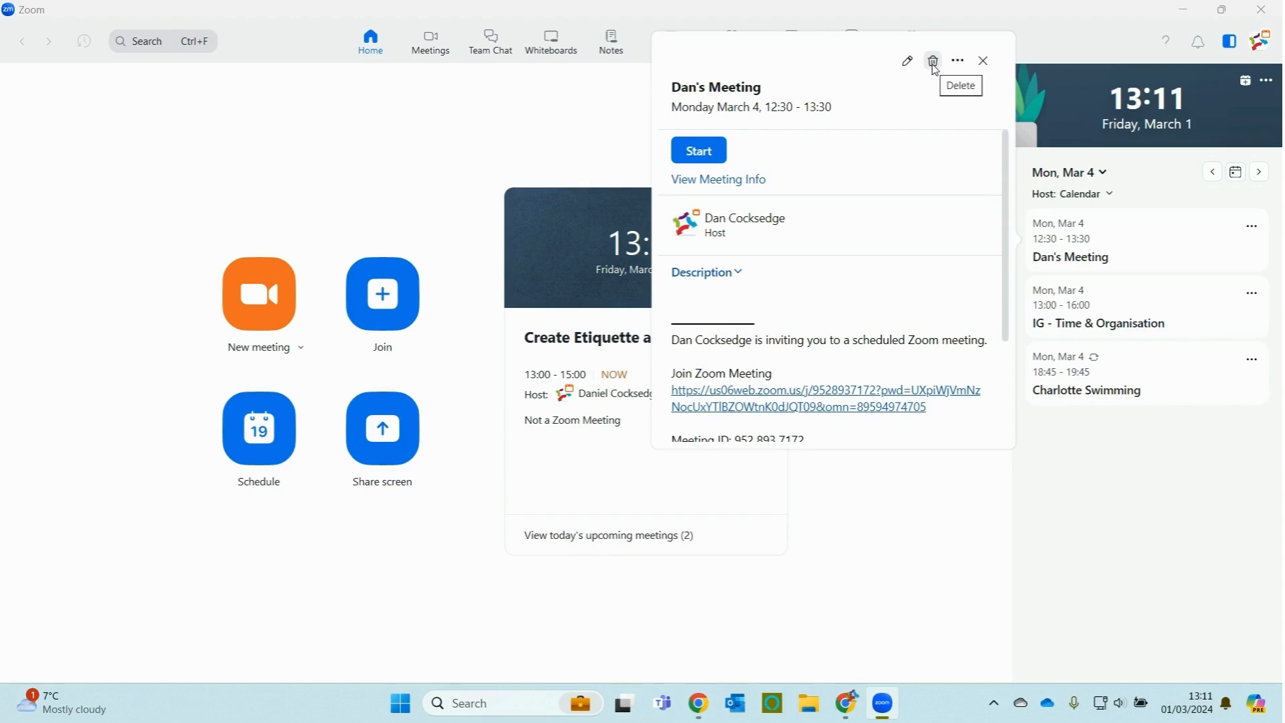
Step: Close Dan's Meeting details, then delete the meeting and confirm the deletion
{"action": "left_click", "coordinate": [961, 63]}
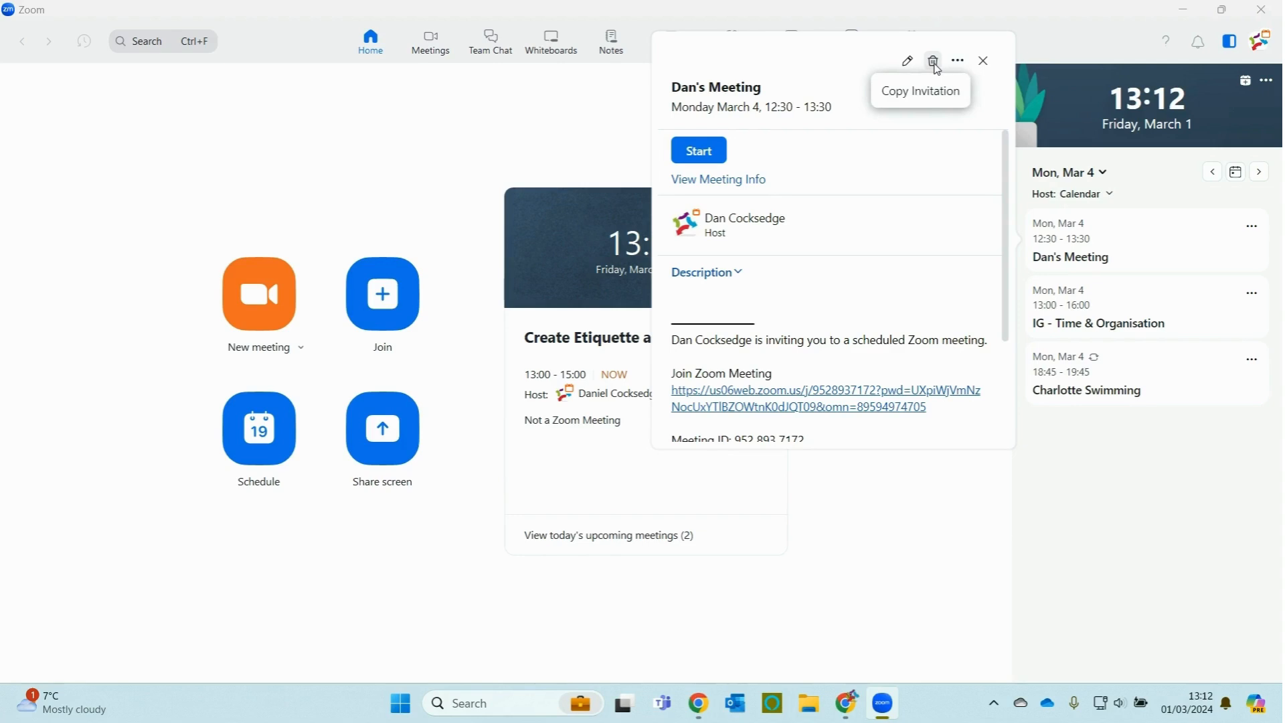
{"action": "left_click", "coordinate": [940, 91]}
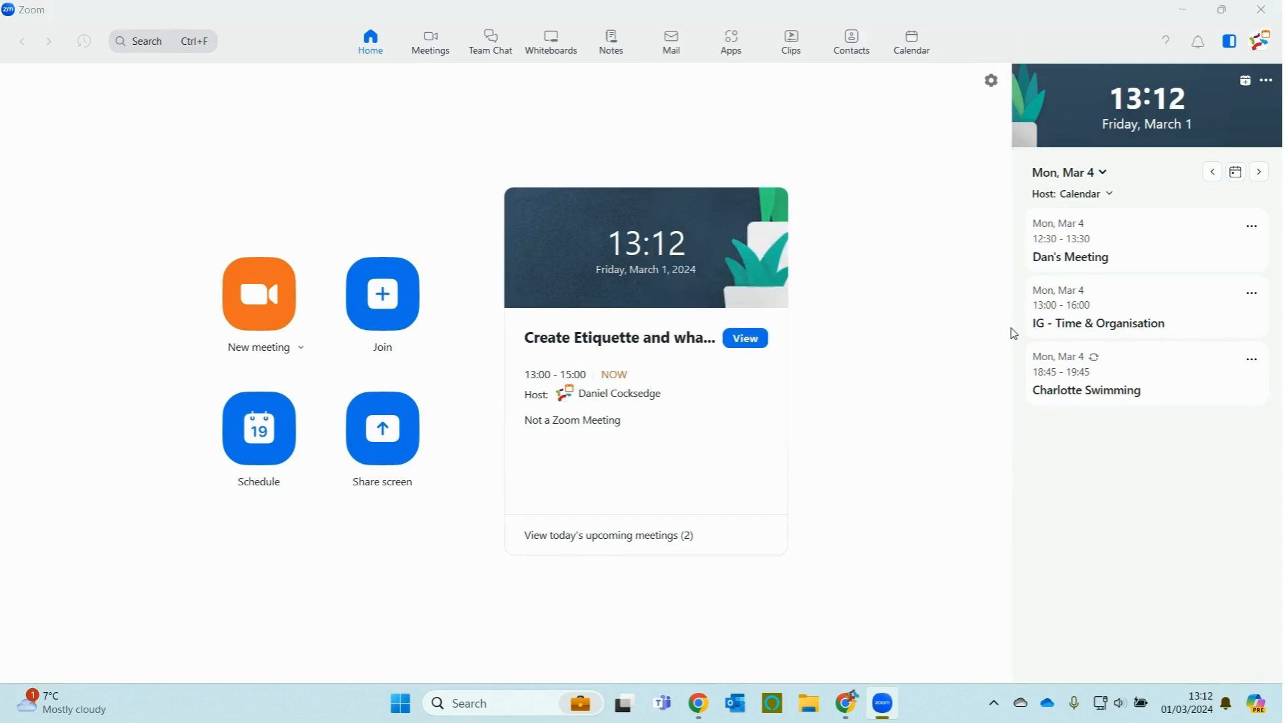
{"action": "key", "text": "Delete"}
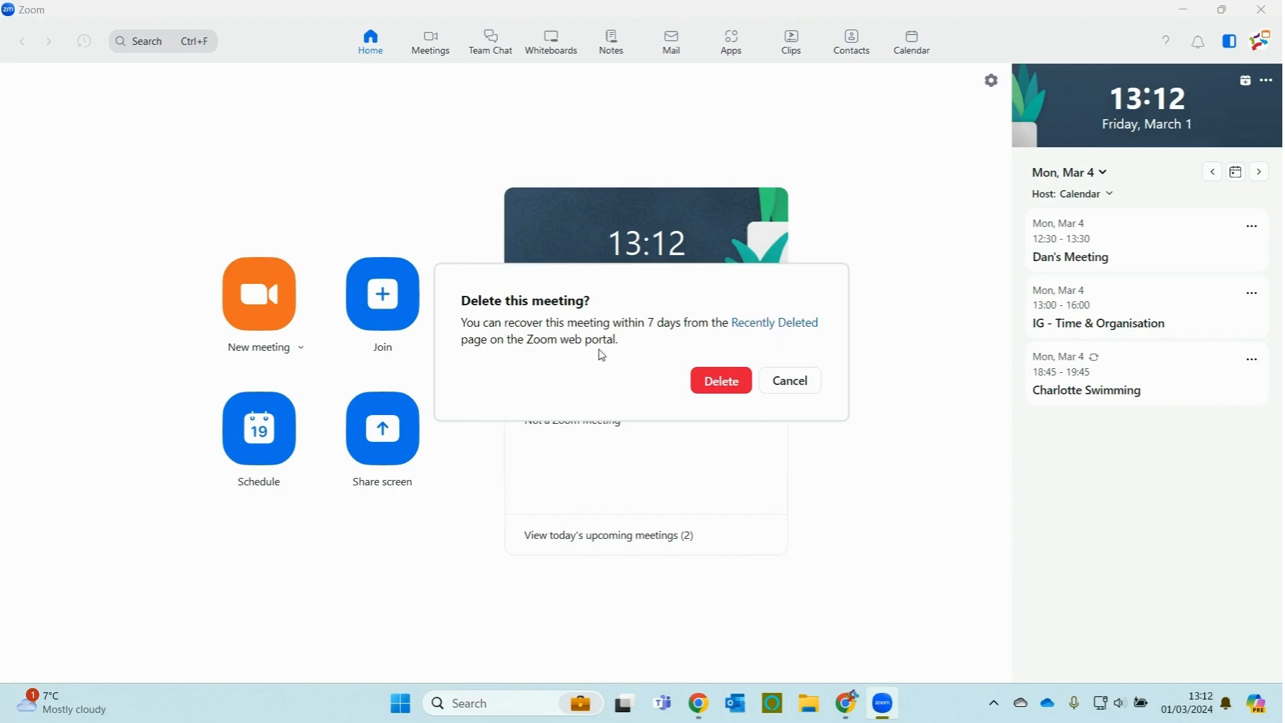
{"action": "left_click", "coordinate": [728, 385]}
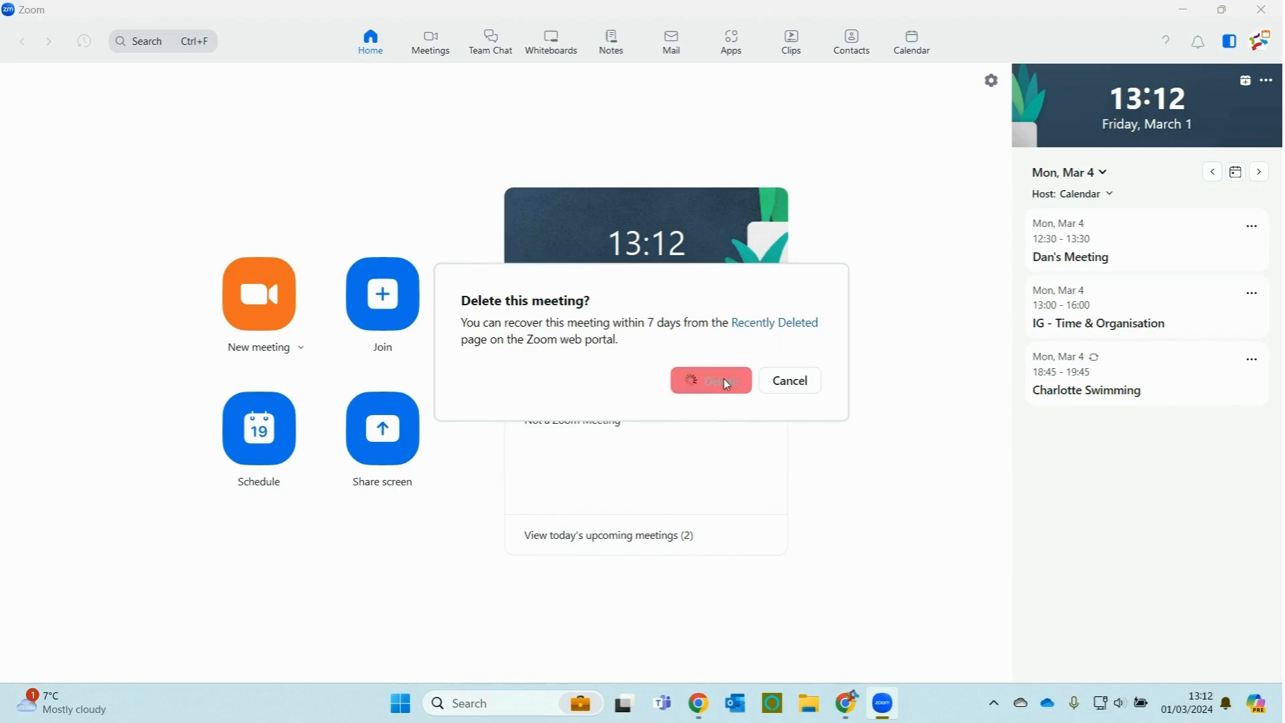